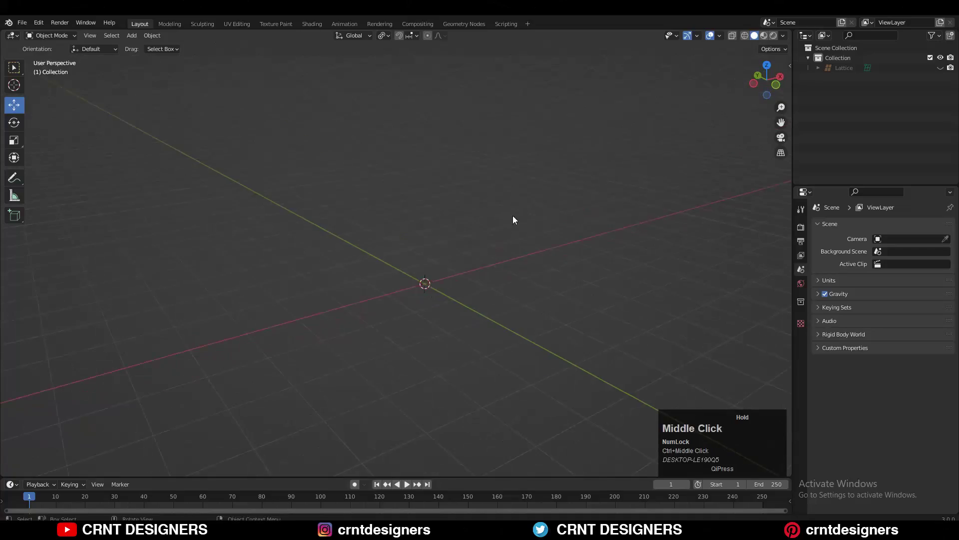
- Add a 2 m cube at the world origin
key(shift+a)
click(541, 242)
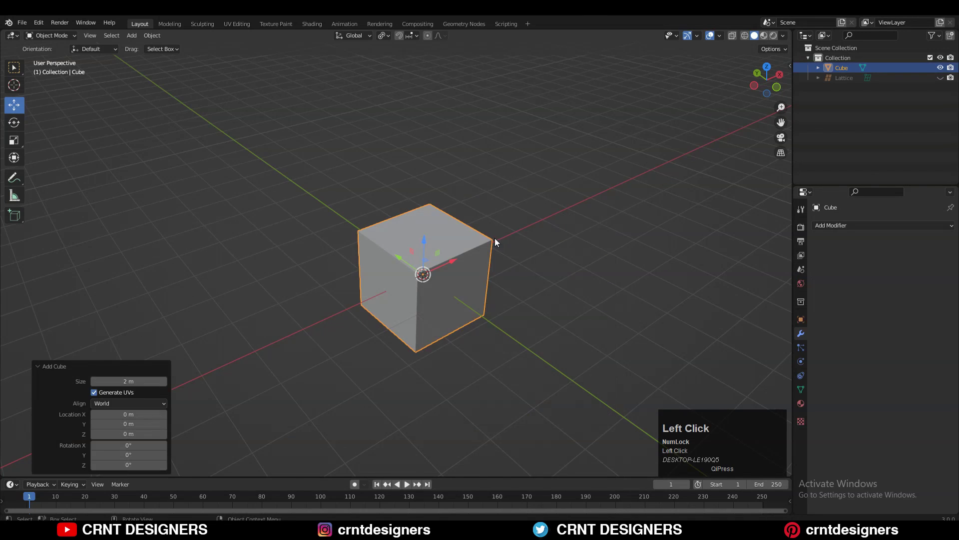
scroll(494, 238, up, 1)
- Bevel the cube's four vertical edges with a single segment about 0.3 m wide
key(Tab)
key(2)
click(420, 303)
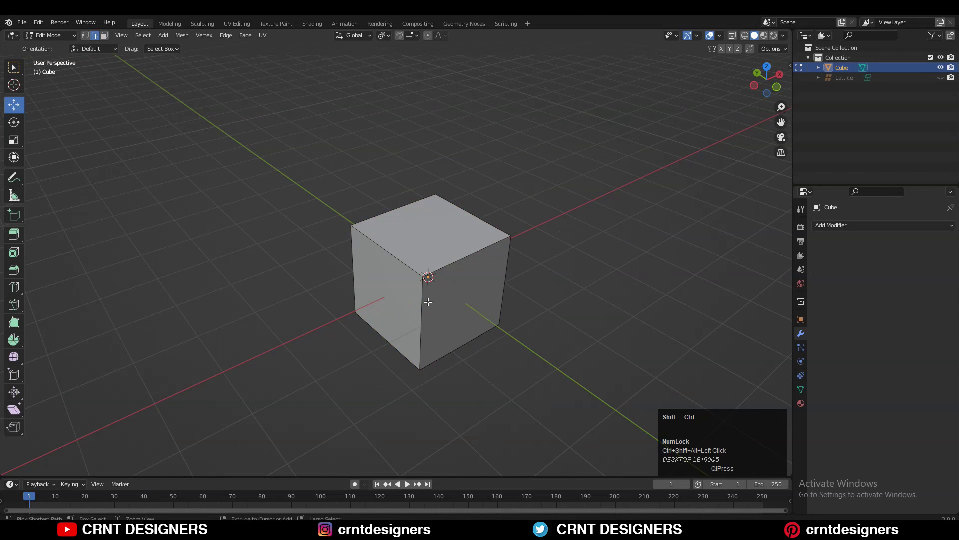
click(768, 66)
shift+middle_drag(591, 179, 536, 220)
key(ctrl+b)
click(574, 220)
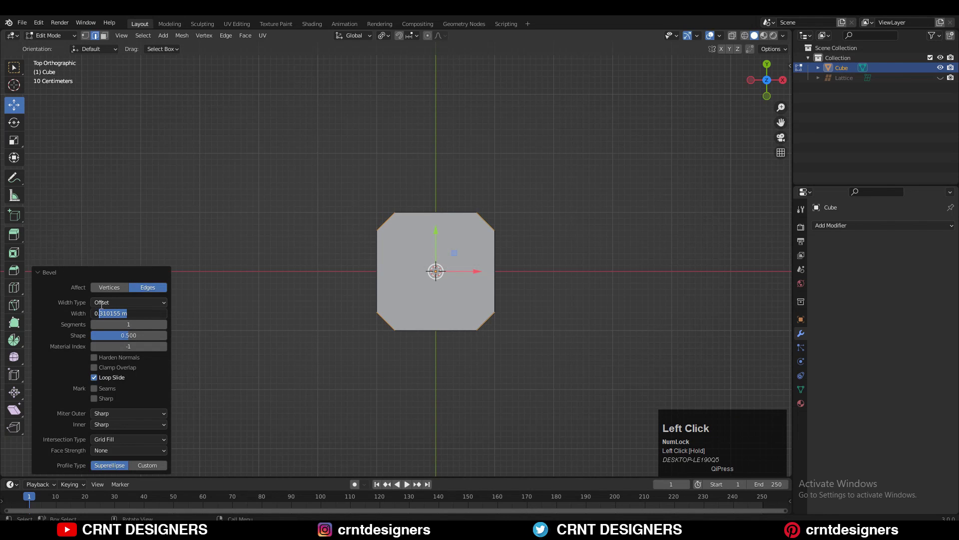
shift+middle_drag(436, 288, 471, 269)
scroll(474, 281, up, 1)
key(ctrl+b)
click(557, 225)
- Add centred vertical loop cuts to the chamfered cube in both horizontal directions
scroll(438, 194, down, 2)
key(ctrl+r)
click(439, 194)
right_click(435, 193)
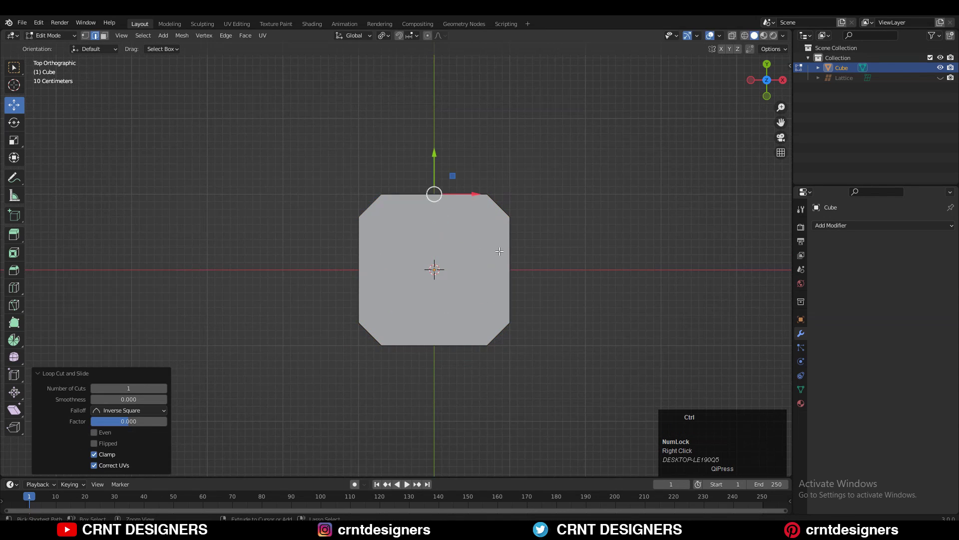
right_click(364, 264)
middle_drag(363, 264, 395, 241)
- Connect the opposite edge midpoints across the cube's cap faces and leave Edit Mode
key(1)
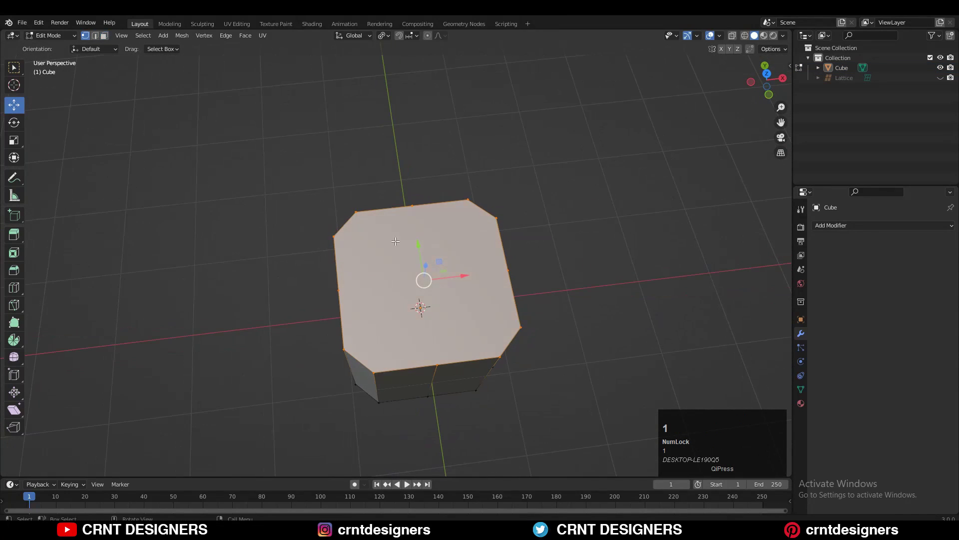
right_click(524, 273)
click(529, 309)
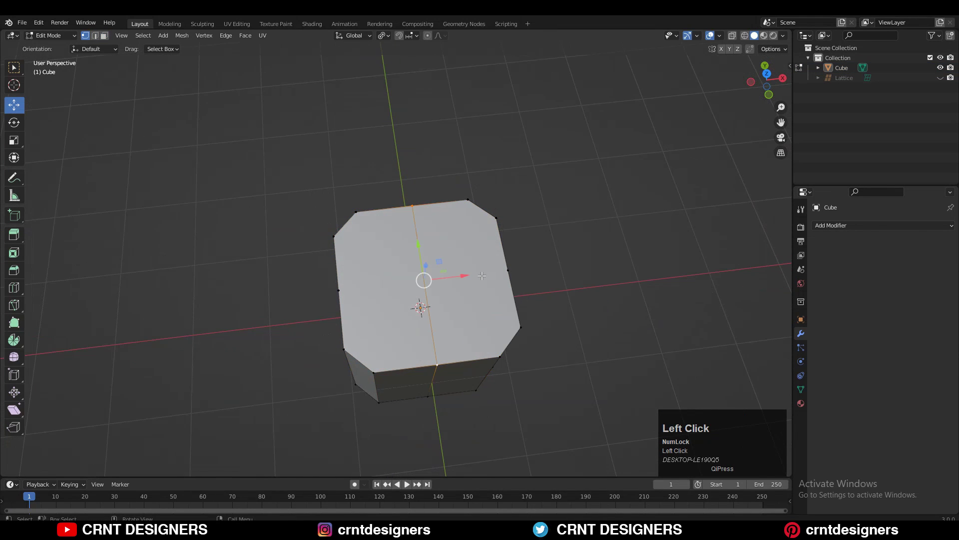
right_click(428, 249)
click(397, 230)
key(Tab)
- Add a second cube at the origin and scale it uniformly to 0.4
key(KP_1)
key(shift+a)
mouse_move(420, 167)
mouse_move(403, 183)
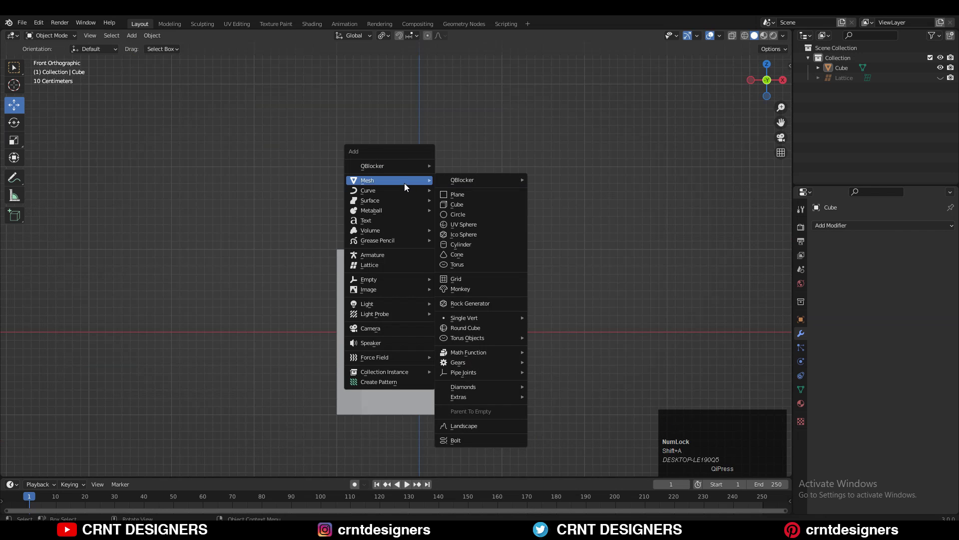
click(460, 204)
key(s)
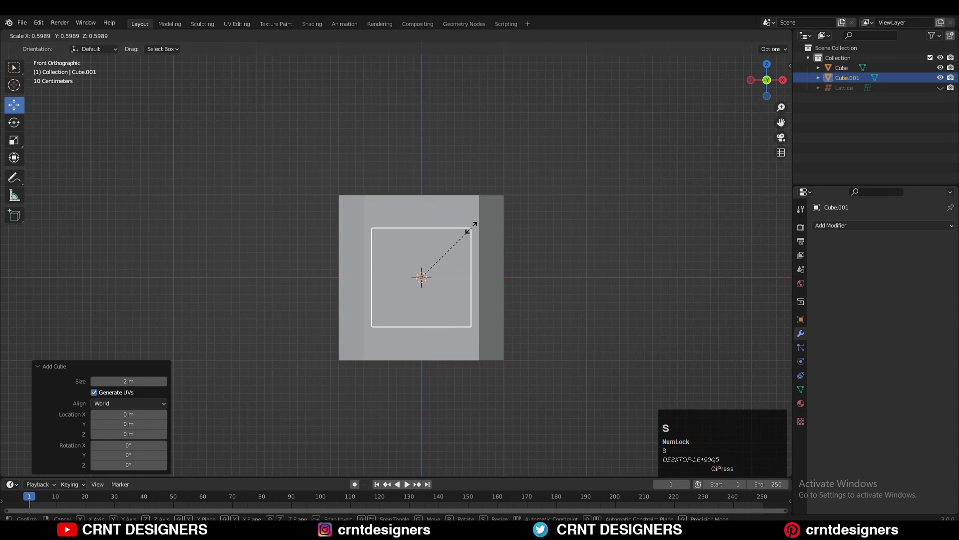
ctrl+click(445, 249)
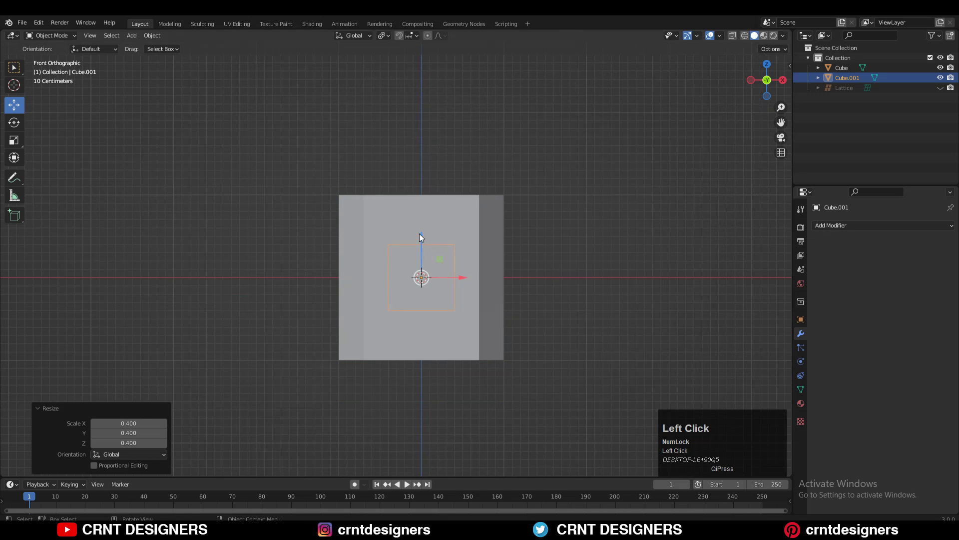
- Move the small cube 1.2 m up along Z and -1 m along Y onto the body's front face
drag(420, 236, 419, 136)
middle_drag(420, 136, 499, 300)
click(767, 80)
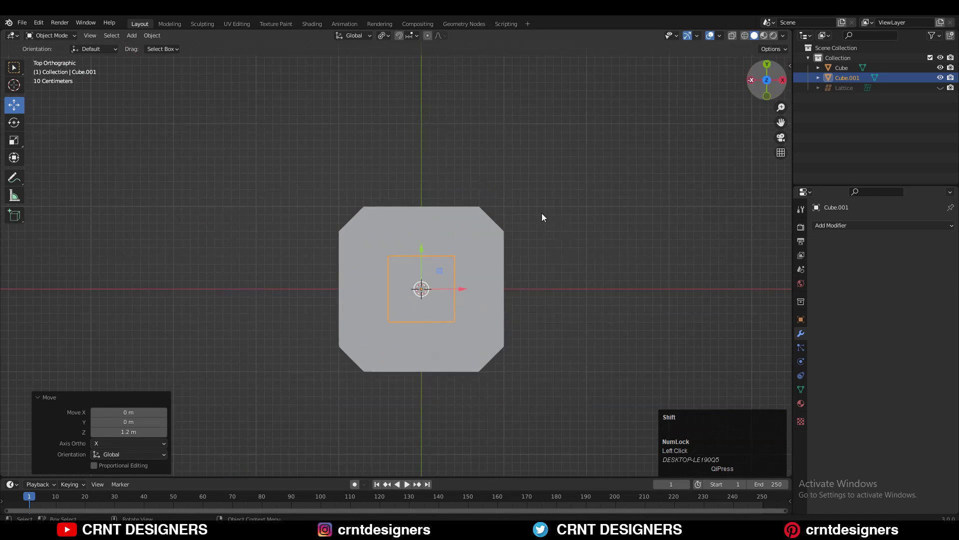
shift+middle_drag(543, 217, 573, 151)
ctrl+drag(455, 192, 456, 278)
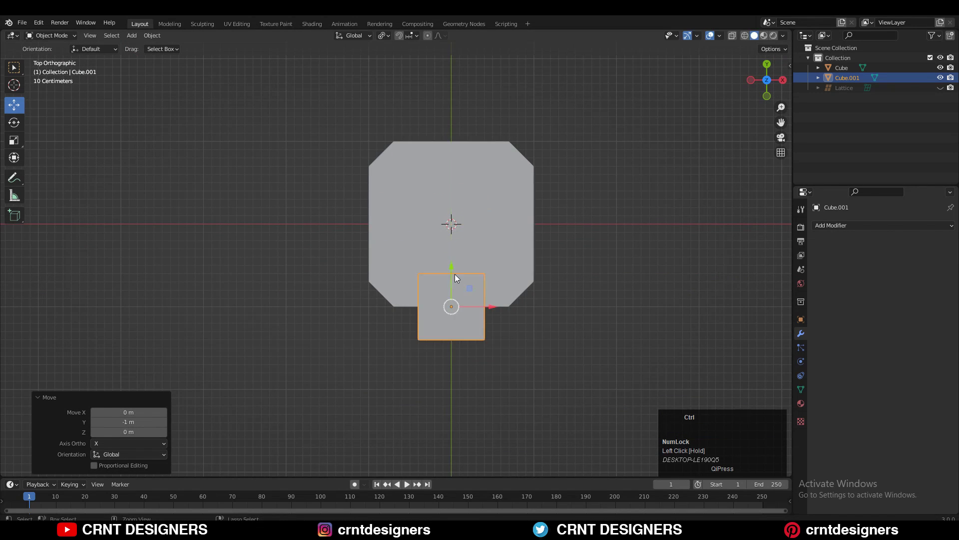
- Scale the small cube to 0.3 along Y to form a thin block
shift+middle_drag(454, 278, 407, 294)
key(s)
key(y)
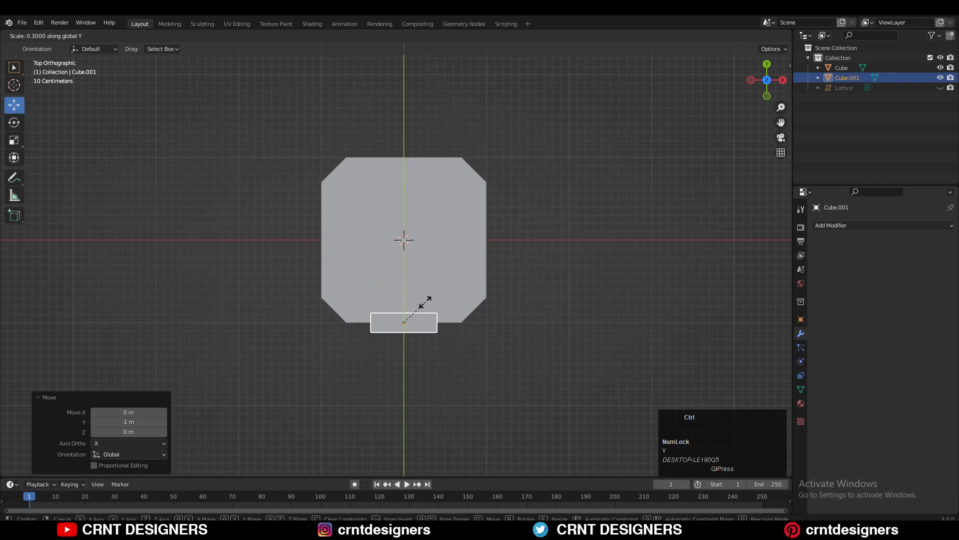
click(429, 300)
key(Tab)
middle_drag(435, 328, 384, 240)
key(ctrl+z)
key(Tab)
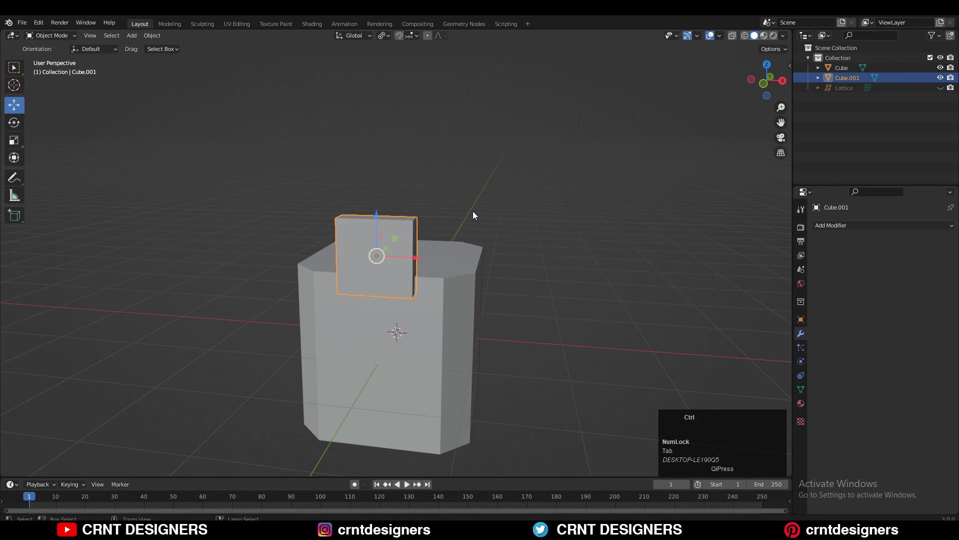
- Apply the thin block's scale and bevel its two upper side edges with 4 segments into an arch about 0.399 m wide
key(ctrl+a)
click(458, 235)
key(Tab)
key(KP_2)
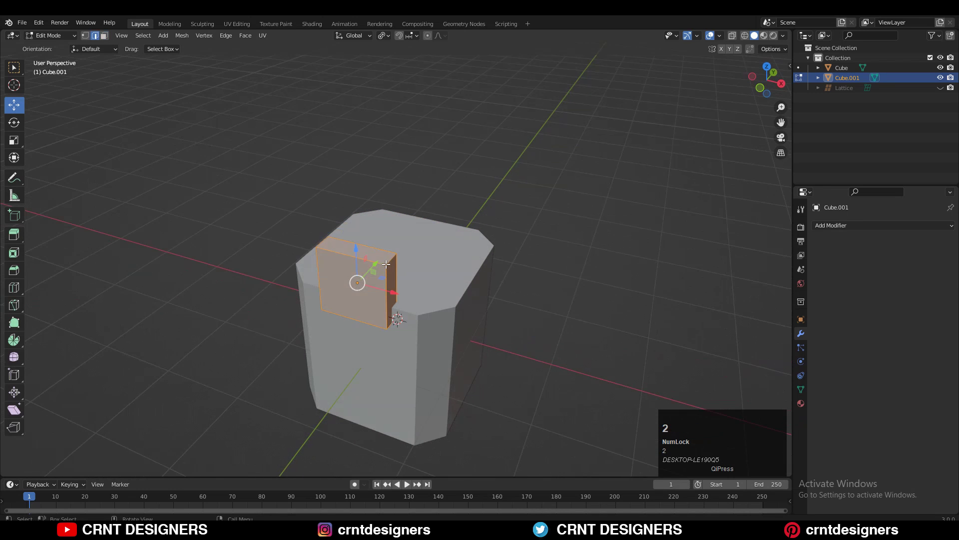
key(ctrl+b)
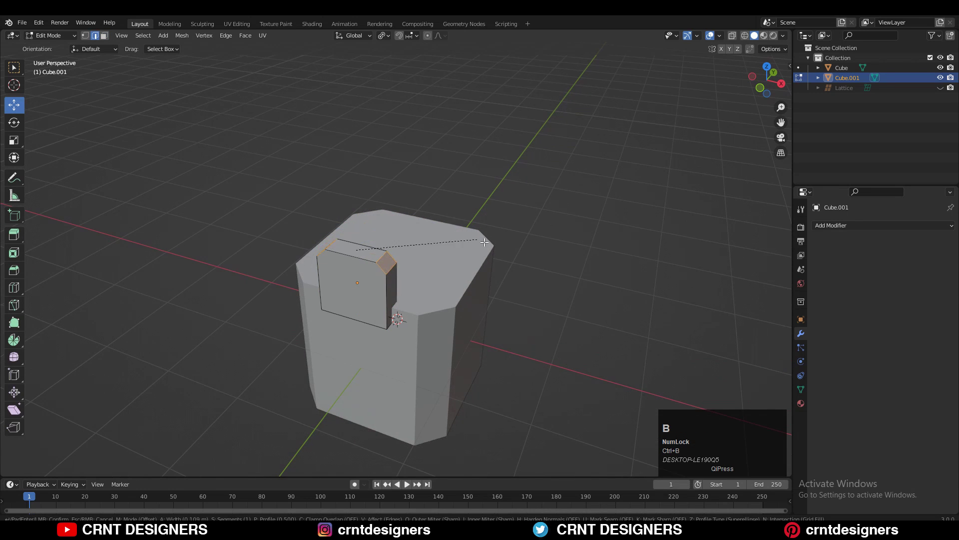
click(509, 258)
- Fine-tune the arch's bevel width to about 0.4 m so both curves meet at the block's centre
middle_drag(500, 263, 392, 323)
scroll(472, 254, up, 5)
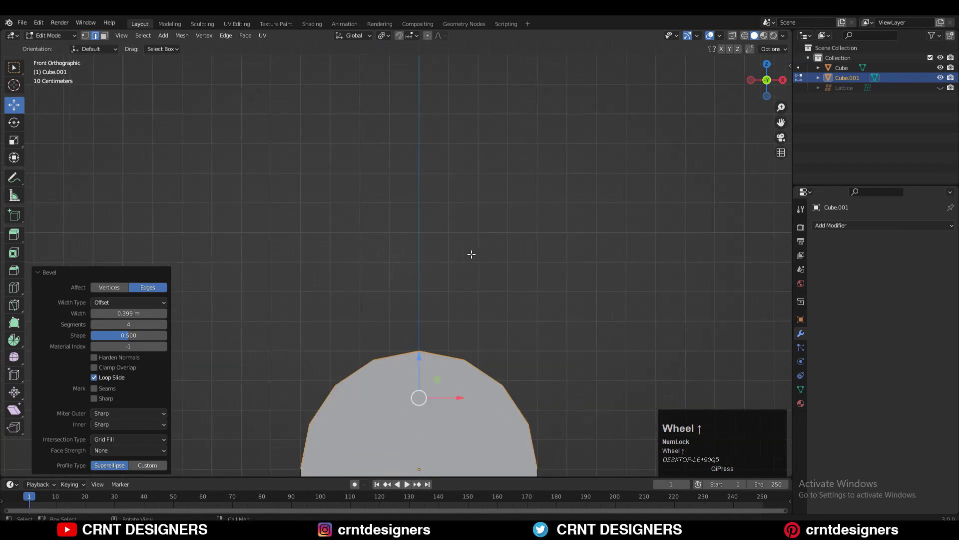
scroll(471, 254, up, 3)
shift+drag(129, 314, 131, 313)
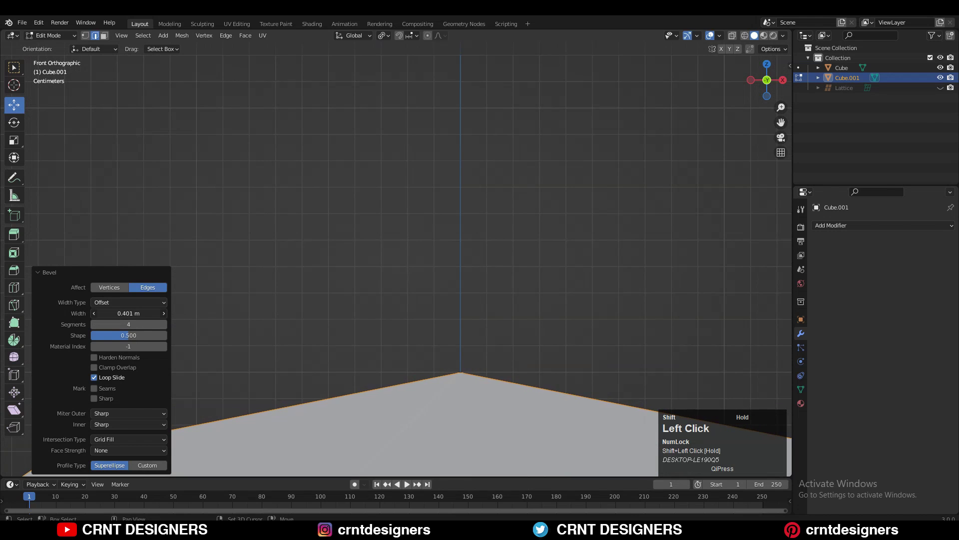
scroll(422, 290, down, 3)
- Merge all the arched block's vertices by distance, raising the merge distance to join the duplicates at its tip
key(a)
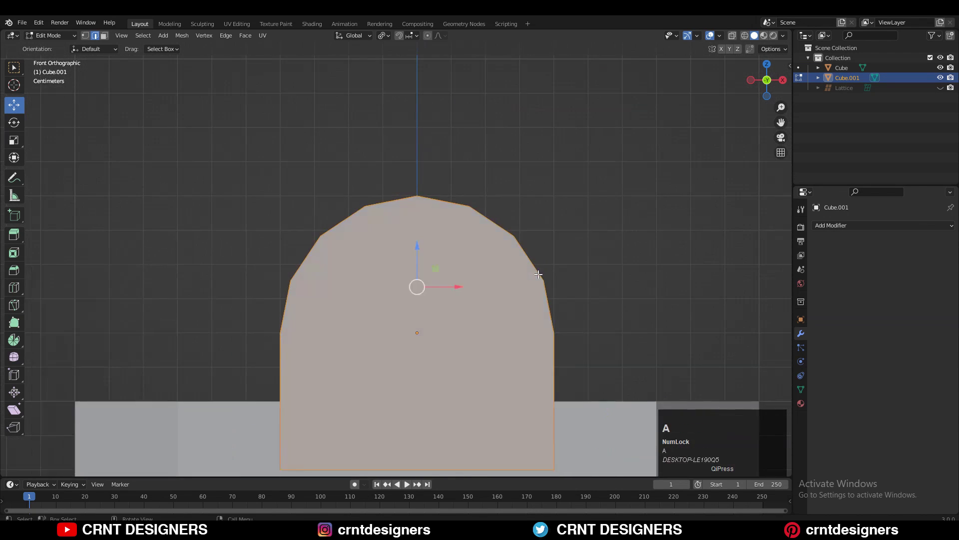
middle_drag(418, 285, 480, 301)
key(m)
click(475, 339)
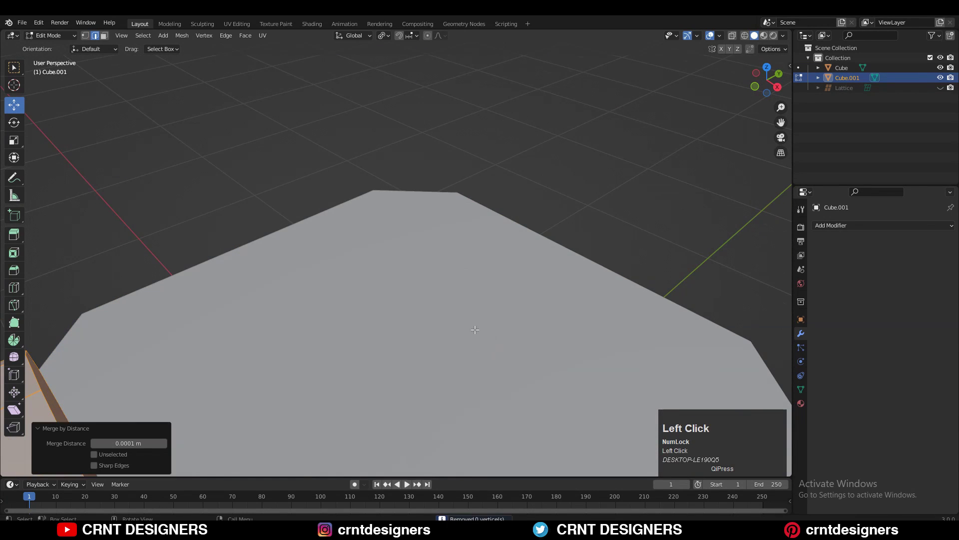
middle_drag(475, 338, 484, 327)
scroll(484, 327, up, 2)
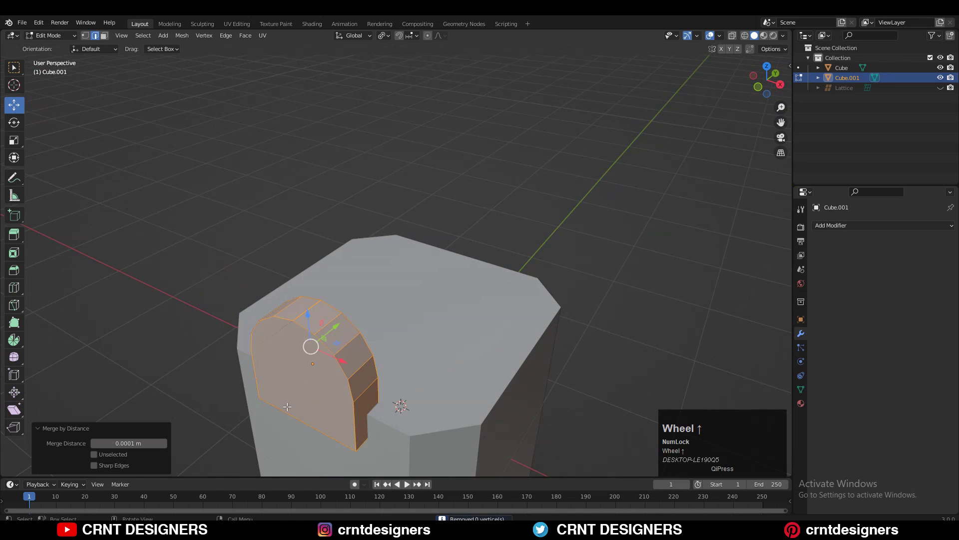
click(163, 444)
middle_drag(380, 260, 396, 220)
key(Tab)
key(Tab)
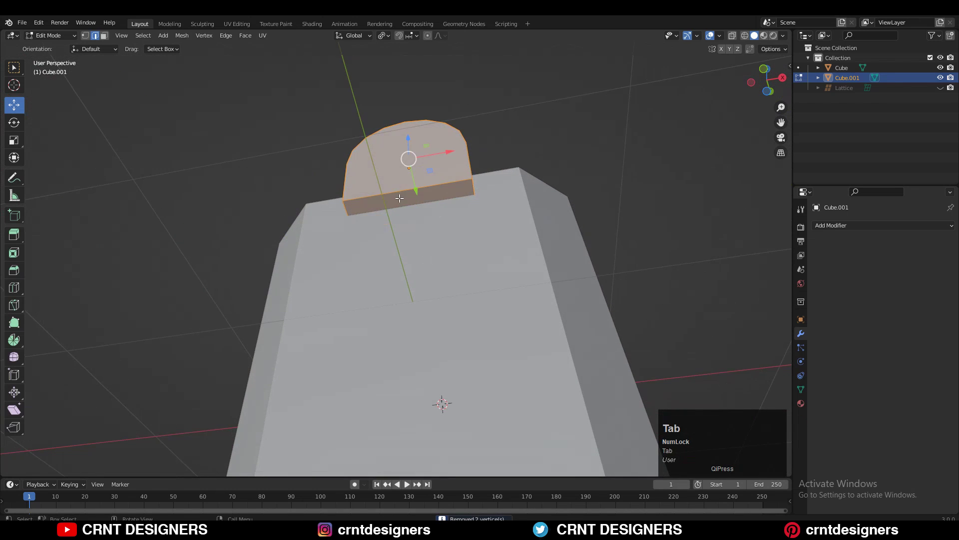
- Extrude the arched block's bottom face downward about 0.98 m
key(3)
click(400, 198)
key(e)
click(409, 325)
middle_drag(410, 325, 407, 186)
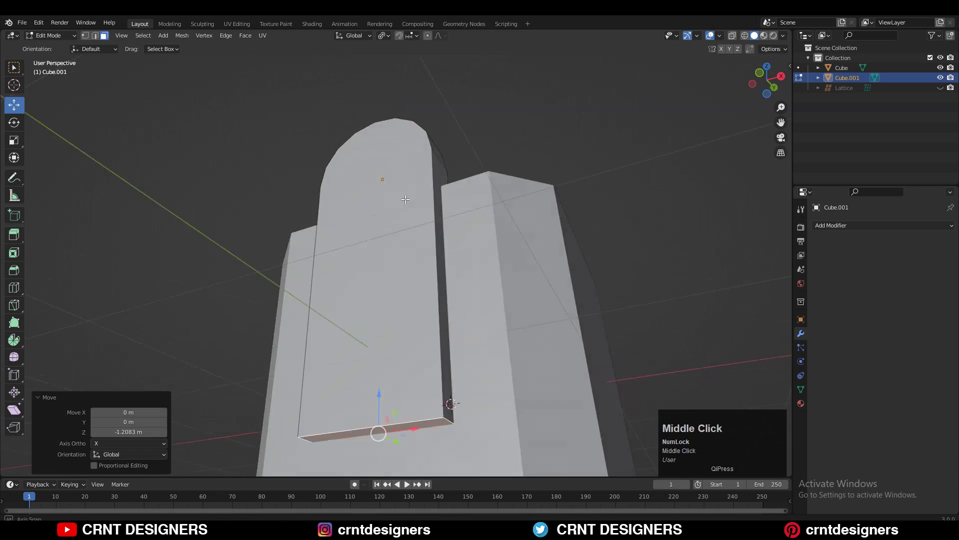
key(ctrl+z)
key(e)
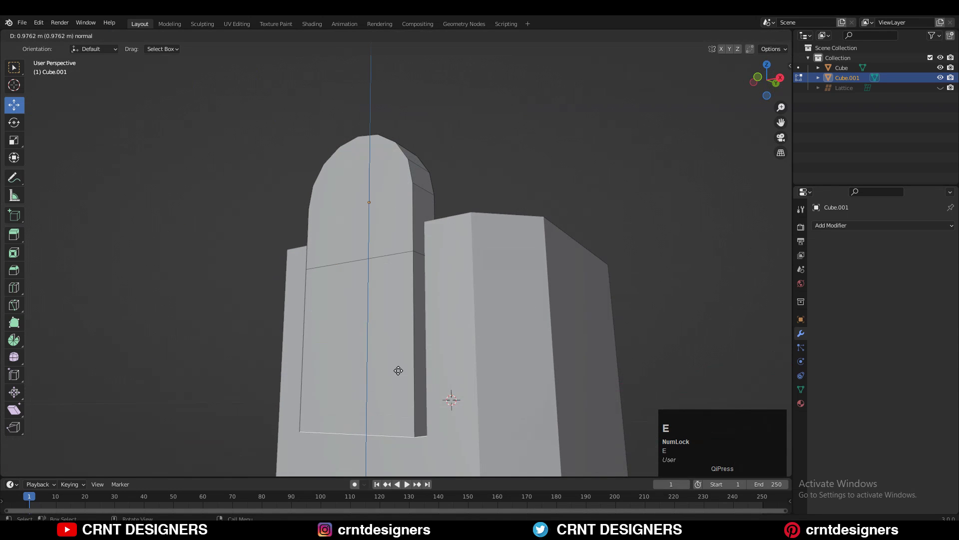
click(398, 370)
middle_drag(398, 370, 694, 109)
- Rotate the arched block by -180° in the front view so its rounded end points down
key(Tab)
click(759, 78)
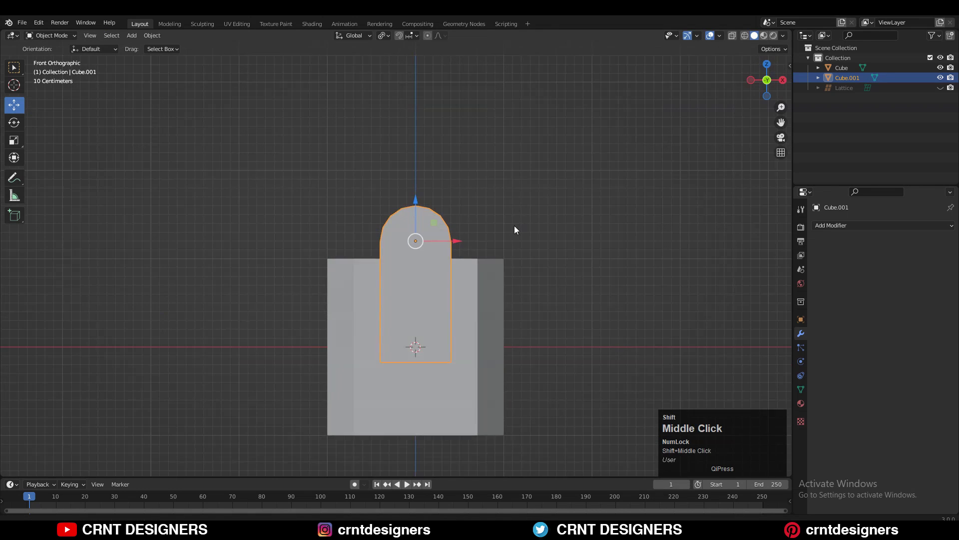
key(r)
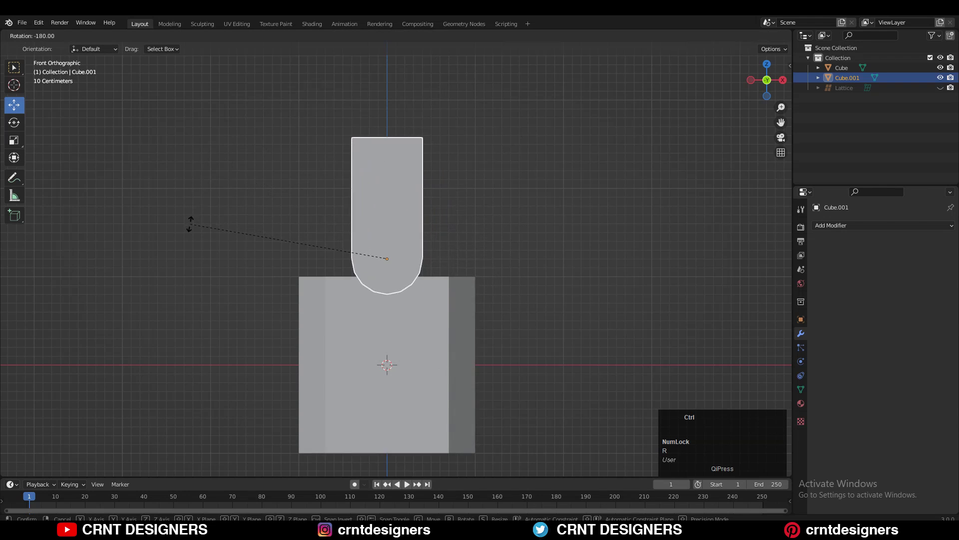
click(227, 215)
- Cut the arched block down its vertical centre, connecting the centre vertices to the arch's tip
key(Tab)
shift+middle_drag(387, 218, 388, 247)
ctrl+click(388, 248)
key(1)
right_click(391, 321)
click(512, 192)
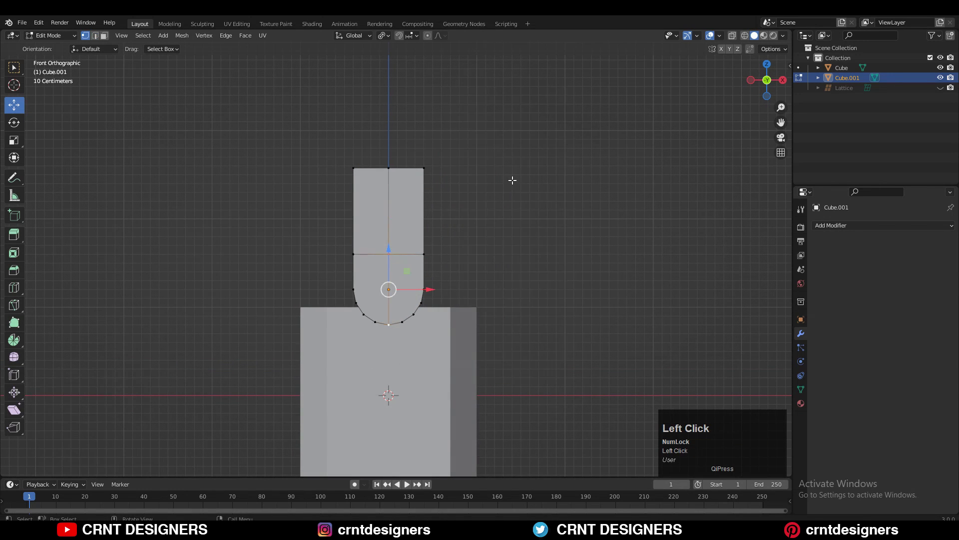
click(768, 81)
key(Tab)
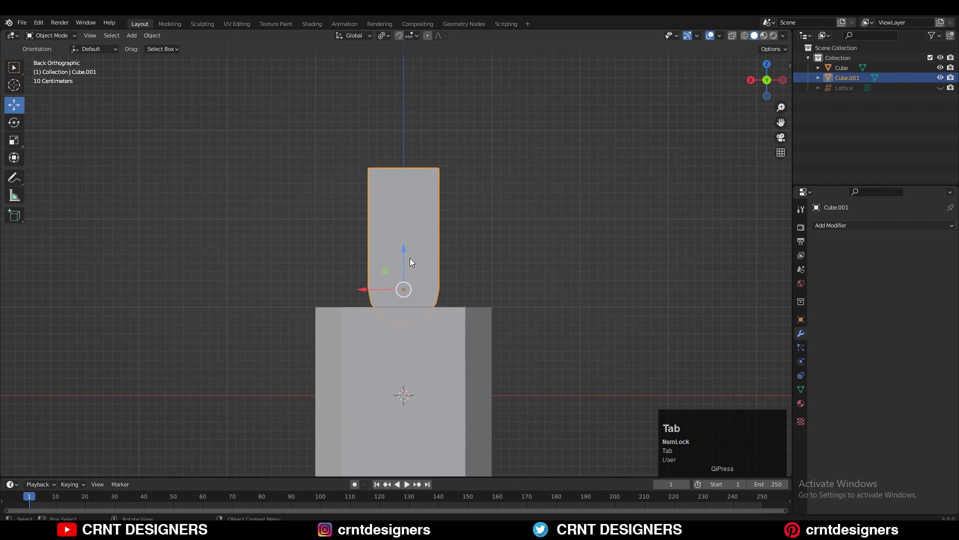
key(Tab)
key(Tab)
- Lower the arched block along Z until its rounded end overlaps the middle of the body's front face
click(767, 80)
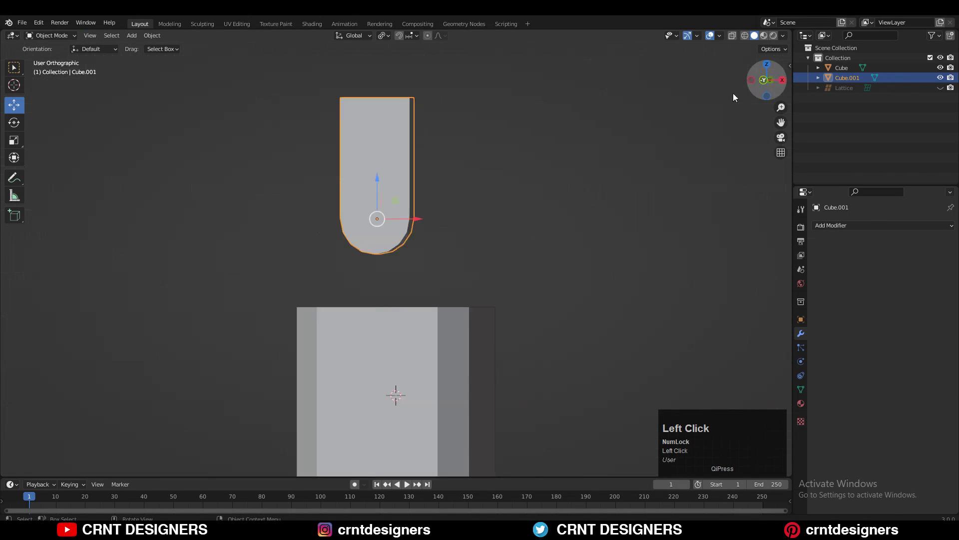
ctrl+drag(390, 188, 408, 329)
middle_drag(407, 329, 482, 240)
- Subtract the arched block from the chamfered body with a Bool Tool brush difference
shift+click(483, 240)
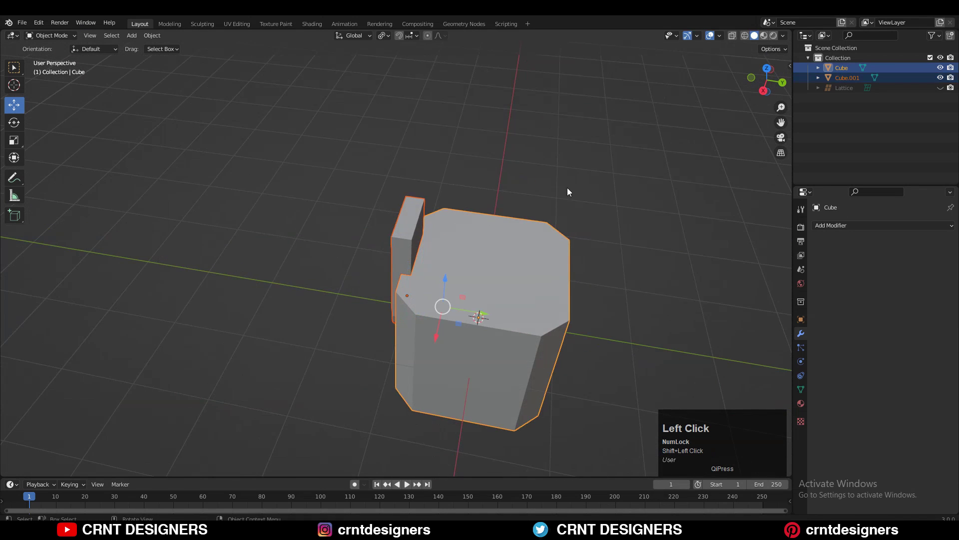
click(789, 65)
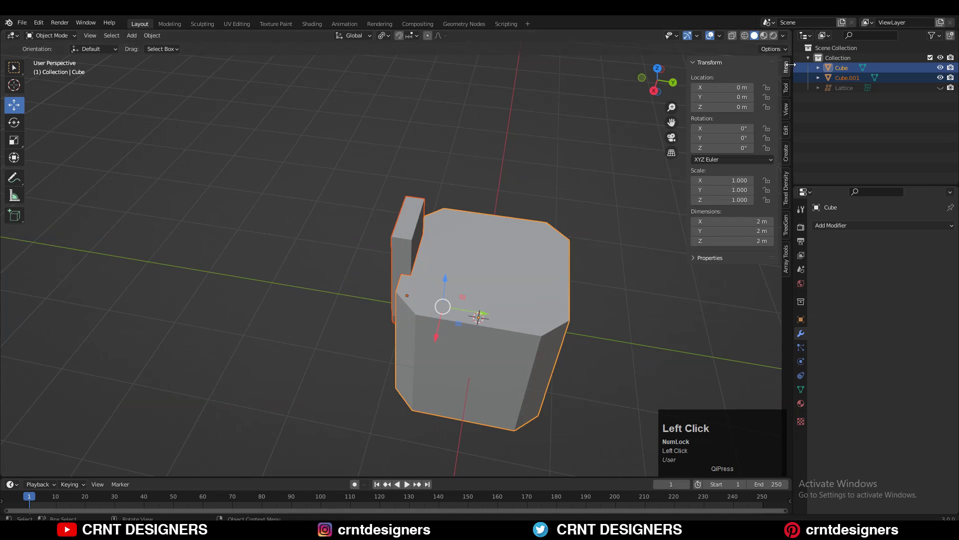
click(785, 151)
click(734, 63)
click(729, 140)
- Select the arched cutter's inner-face vertices in X-ray and scale them uniformly to 0.8
mouse_move(424, 249)
middle_down()
mouse_move(374, 310)
mouse_move(357, 163)
middle_up()
click(357, 163)
key(Tab)
click(658, 64)
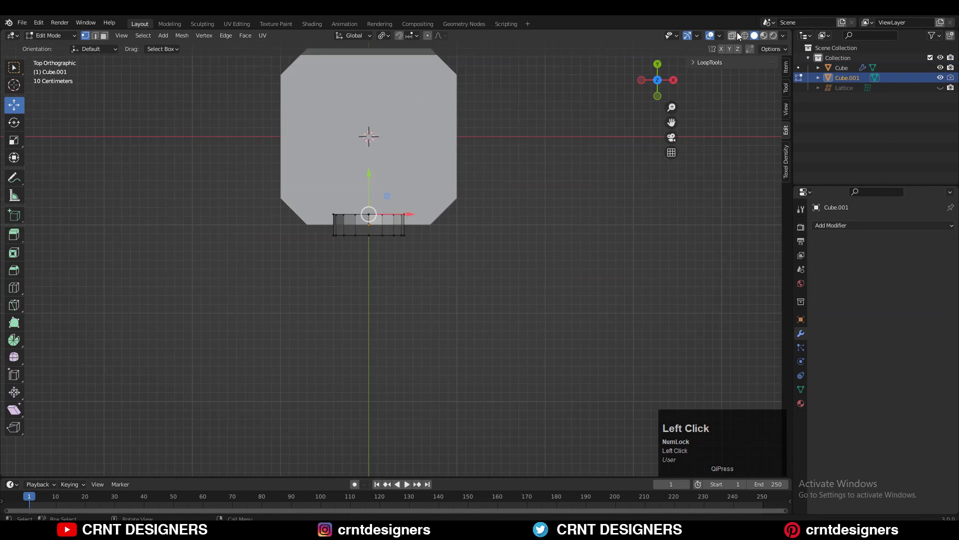
shift+middle_drag(504, 124, 530, 182)
drag(516, 194, 305, 283)
click(657, 96)
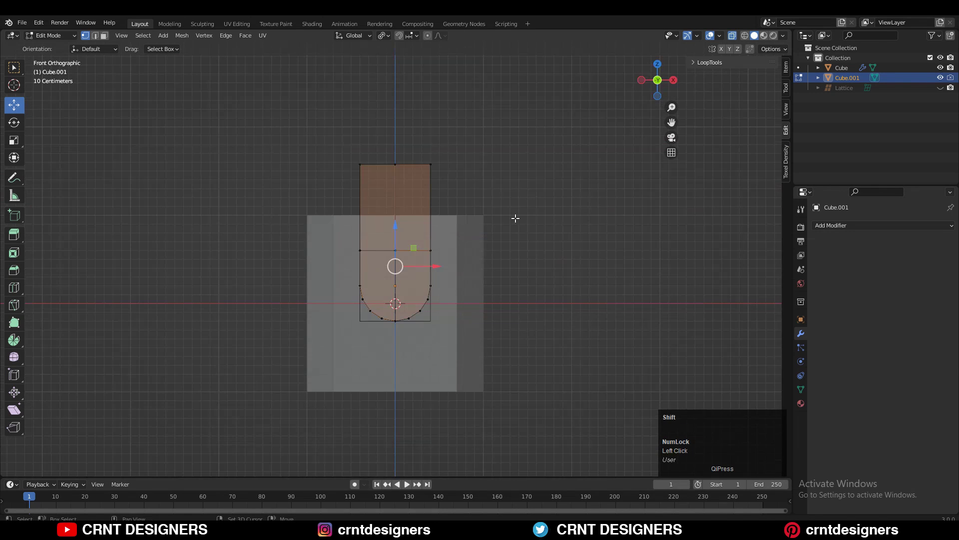
key(s)
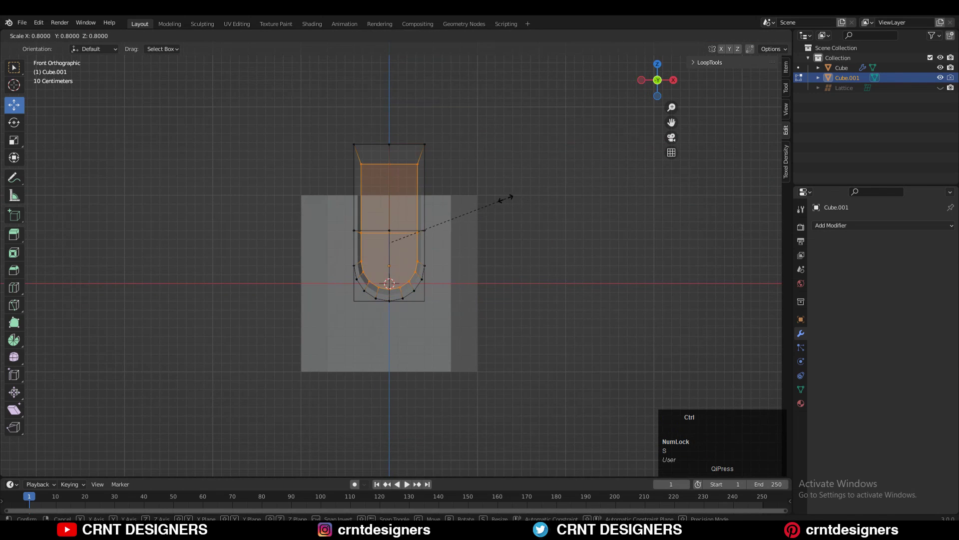
click(506, 199)
- Scale the cutter's selected inner-face vertices to 0.8 along X
ctrl+middle_drag(506, 199, 488, 214)
key(s)
key(x)
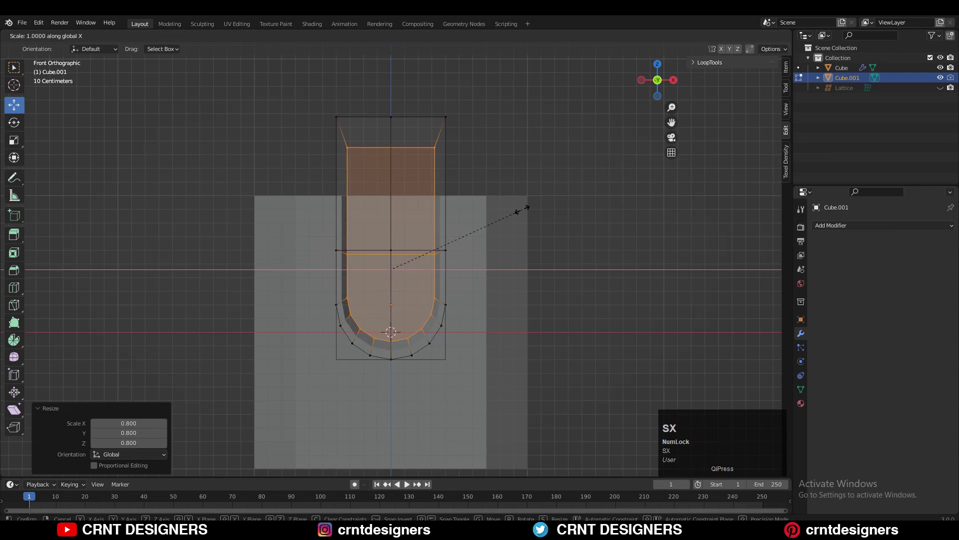
click(496, 213)
- Try a further uniform scale of 0.9 on the cutter's inner face
shift+middle_drag(498, 144, 492, 154)
key(s)
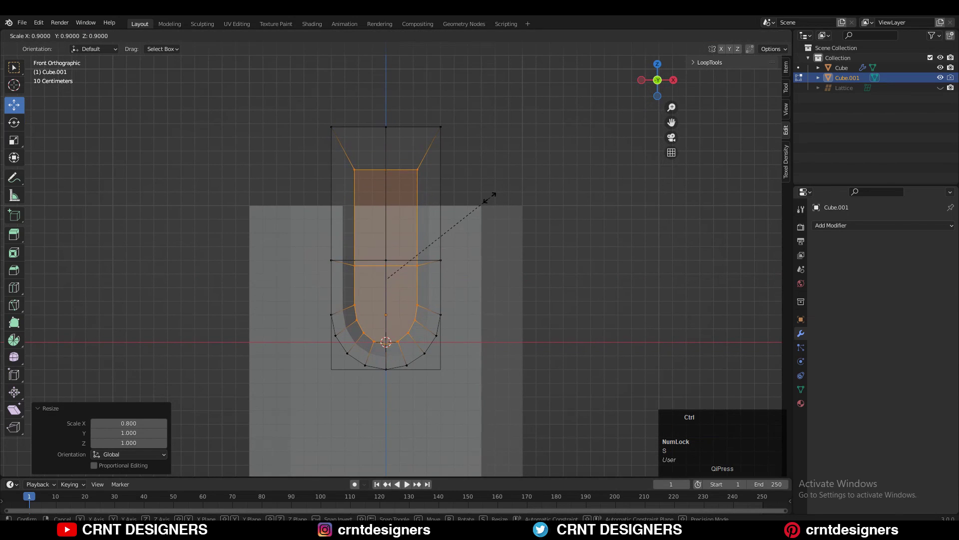
click(505, 193)
- Select the cutter's top vertices in X-ray and level them with a Z scale of 0
key(Tab)
key(grave)
key(Tab)
drag(443, 85, 320, 147)
shift+middle_drag(320, 147, 309, 174)
text(sz)
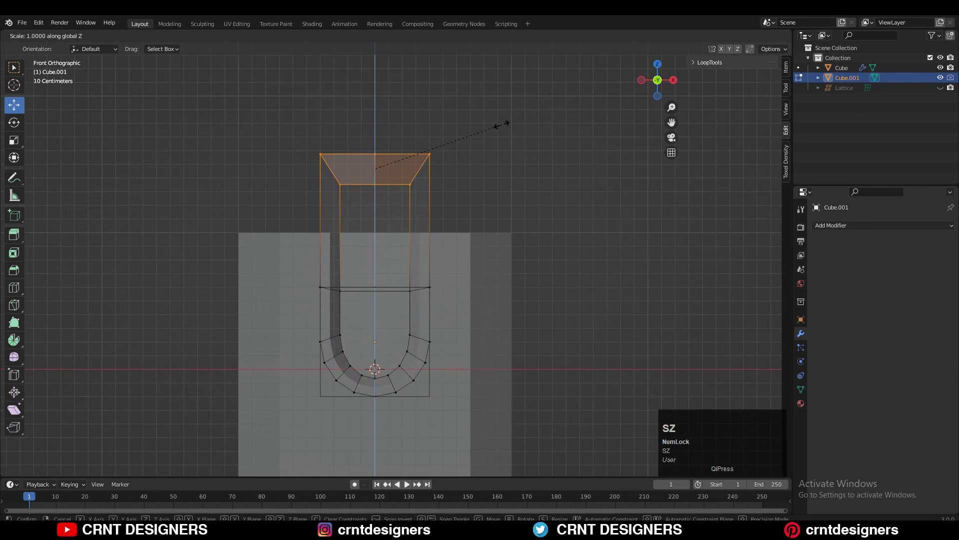
text(0)
key(Return)
middle_drag(502, 124, 649, 93)
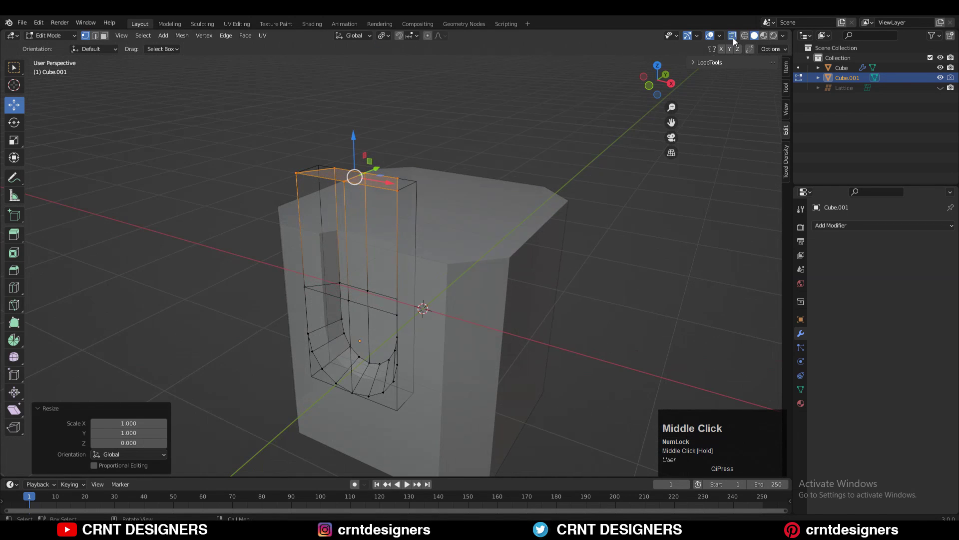
key(Tab)
middle_drag(532, 139, 536, 204)
- Reduce the chamfered body to its upper half, with its base at the X axis in front view
key(KP_1)
ctrl+drag(383, 263, 379, 247)
ctrl+middle_drag(380, 247, 465, 308)
key(Tab)
click(465, 308)
key(Tab)
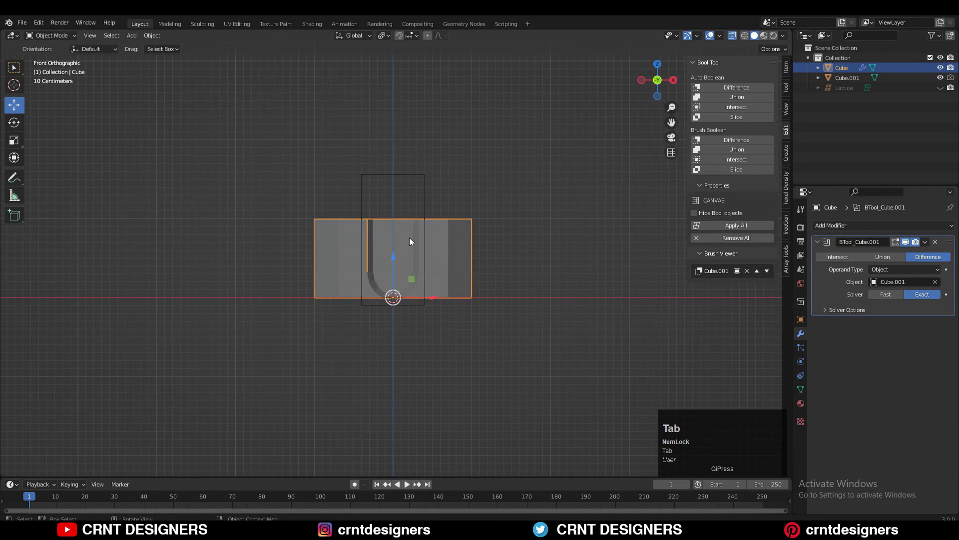
- Enlarge the cutter uniformly, and rescale it along Z so its rounded end lies within the body's front face
click(409, 241)
key(s)
ctrl+click(452, 207)
key(s)
key(z)
click(464, 205)
- Set the pivot point to 3D Cursor, duplicate the cutter in place and rotate the copy 90° in top view
middle_drag(465, 205, 408, 286)
click(645, 75)
right_click(505, 136)
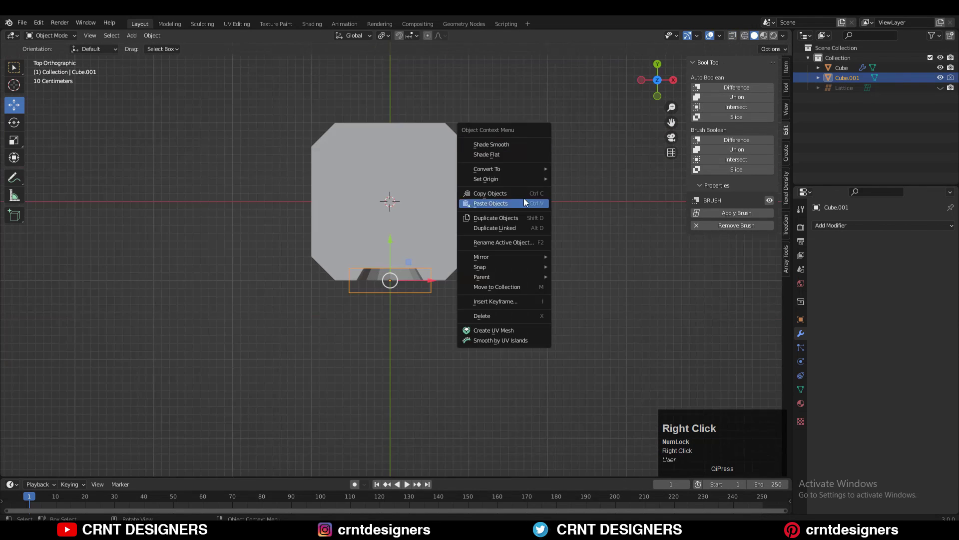
click(409, 35)
click(383, 35)
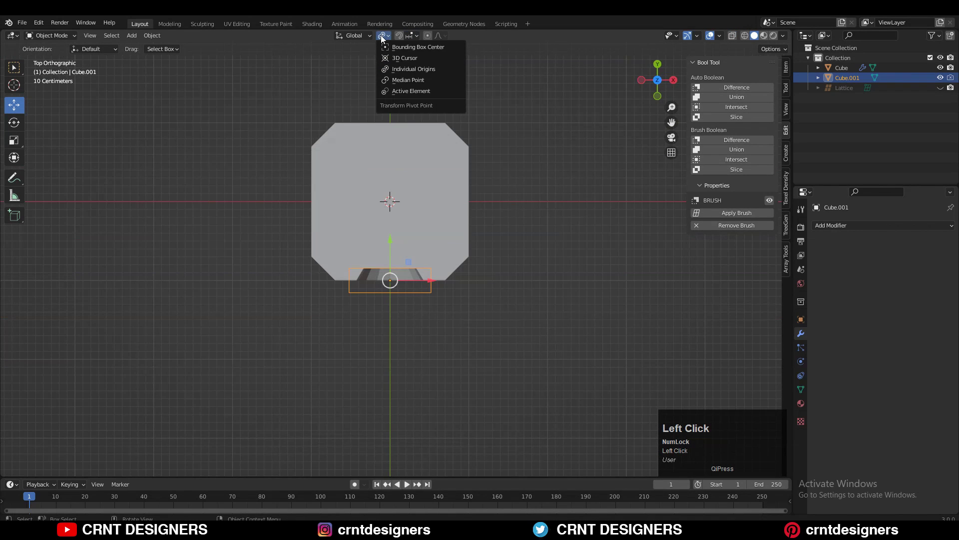
click(399, 58)
middle_click(453, 188)
key(shift+d)
right_click(453, 160)
key(r)
click(462, 291)
- Subtract the rotated cutter from the body with a Bool Tool brush difference
middle_drag(462, 291, 372, 181)
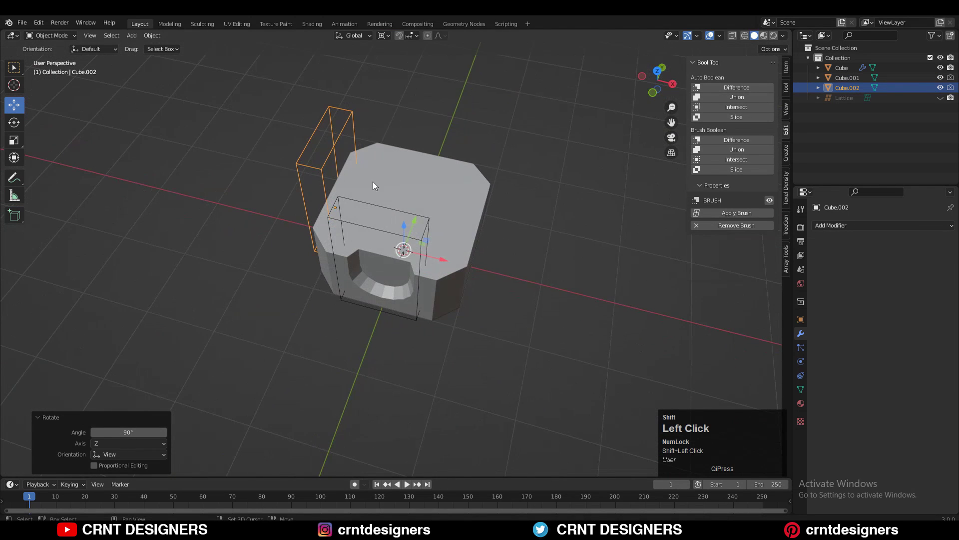
shift+click(373, 181)
click(736, 140)
mouse_move(596, 143)
middle_down()
mouse_move(376, 252)
mouse_move(616, 106)
middle_up()
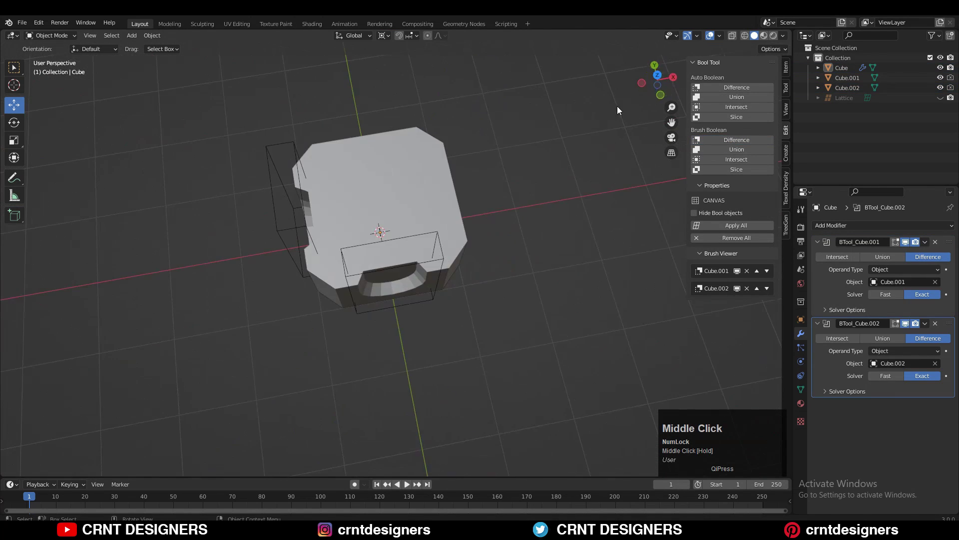
- Apply both Boolean modifiers, BTool_Cube.002 and BTool_Cube.001, on the body
click(462, 244)
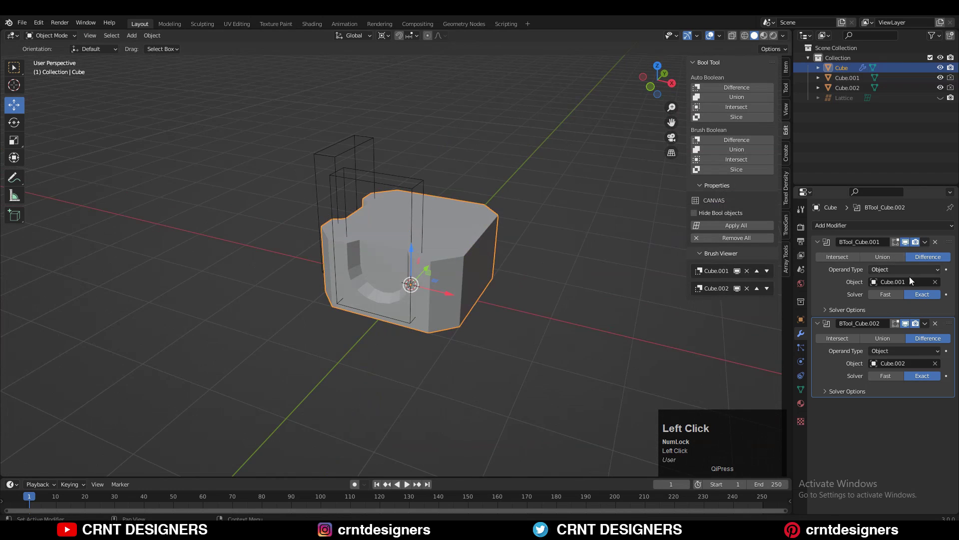
click(925, 323)
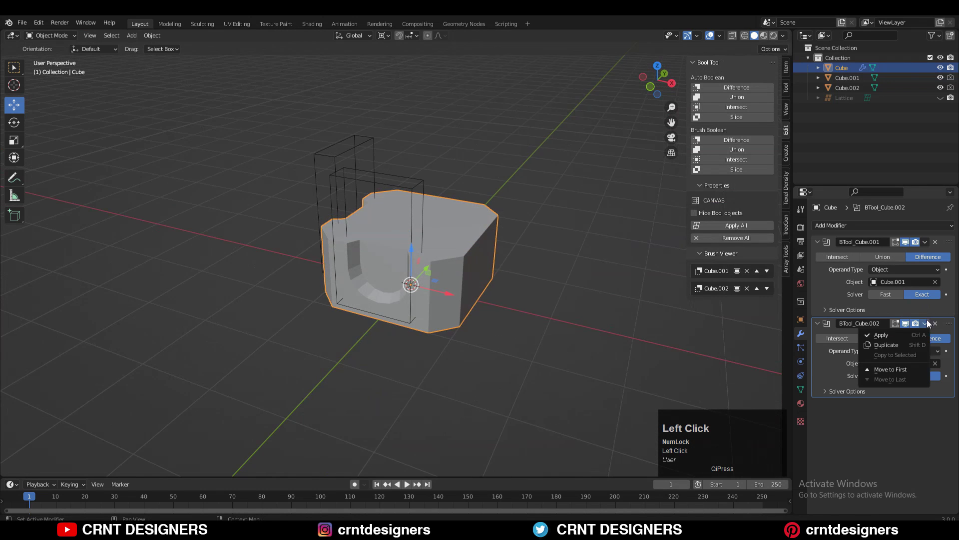
click(922, 331)
click(926, 242)
click(925, 253)
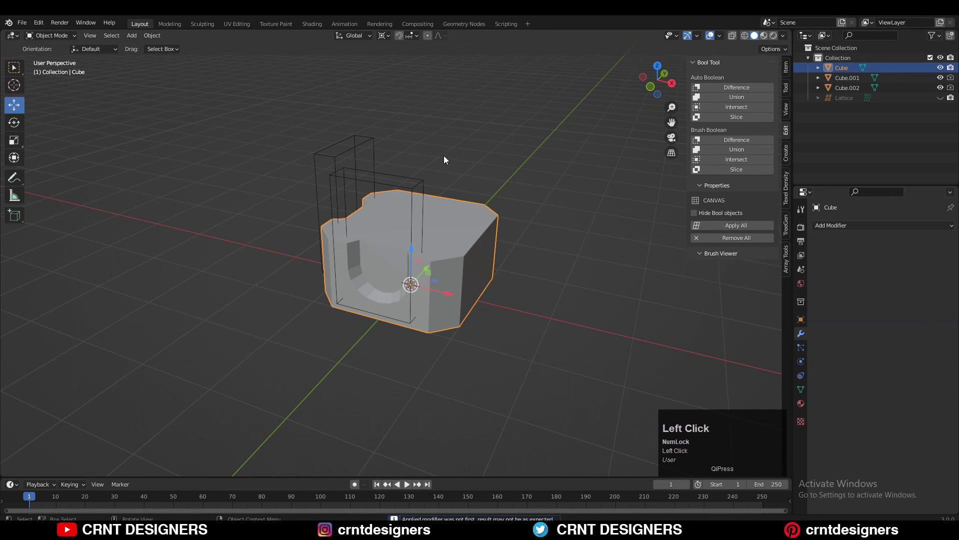
- Delete the two cutter objects, leaving only the recessed body
drag(444, 154, 243, 181)
key(x)
click(440, 146)
middle_drag(440, 146, 373, 217)
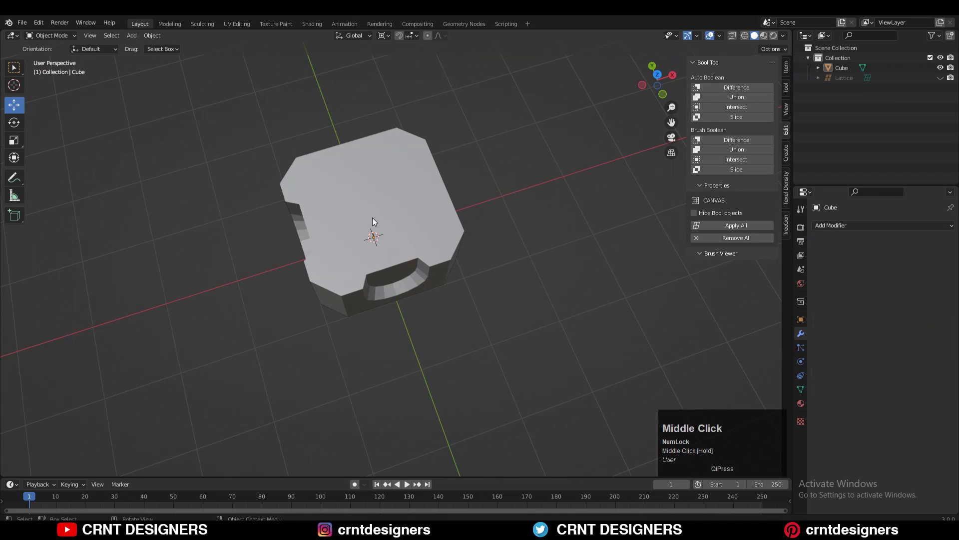
- Reduce the body's mesh to the quarter on the negative X and Y sides by deleting the other vertices in X-ray
key(Tab)
click(662, 74)
click(733, 35)
key(x)
click(531, 148)
drag(454, 93, 340, 169)
key(x)
click(428, 154)
- Dissolve the surplus vertices along the edges of both half recesses
shift+middle_drag(359, 192, 379, 310)
scroll(377, 312, up, 3)
key(ctrl+x)
ctrl+middle_drag(525, 310, 359, 324)
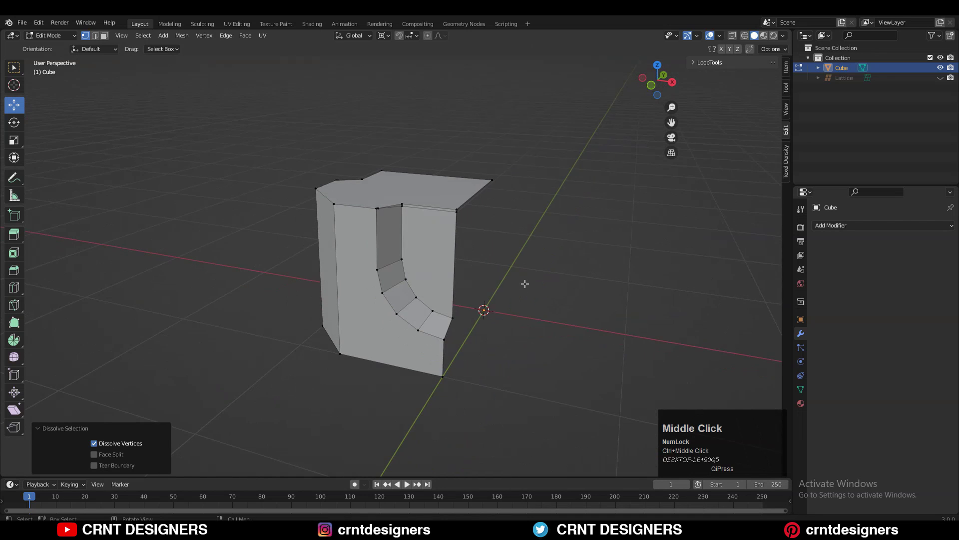
shift+click(347, 329)
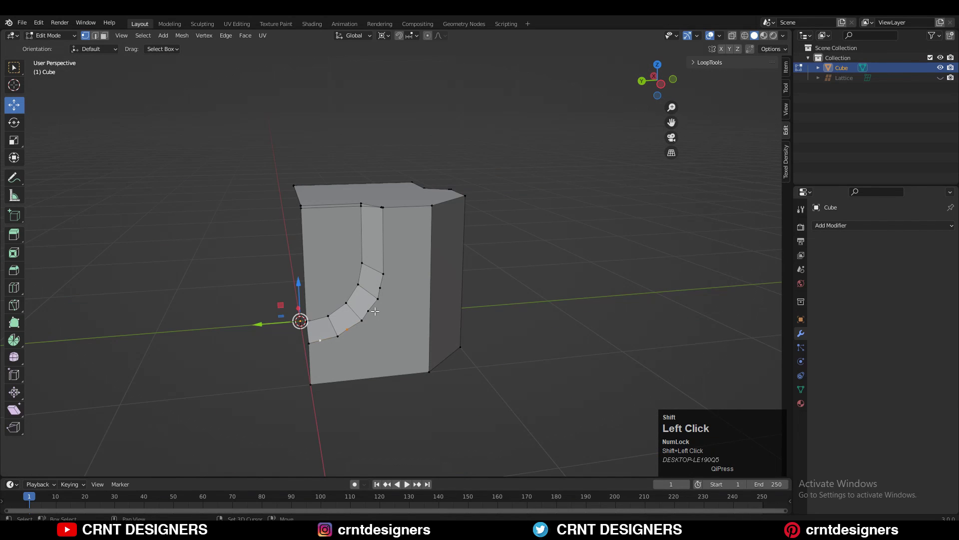
key(ctrl+x)
- Dissolve the redundant thin edges running just below the top face beside the recess
middle_drag(378, 286, 395, 241)
key(c)
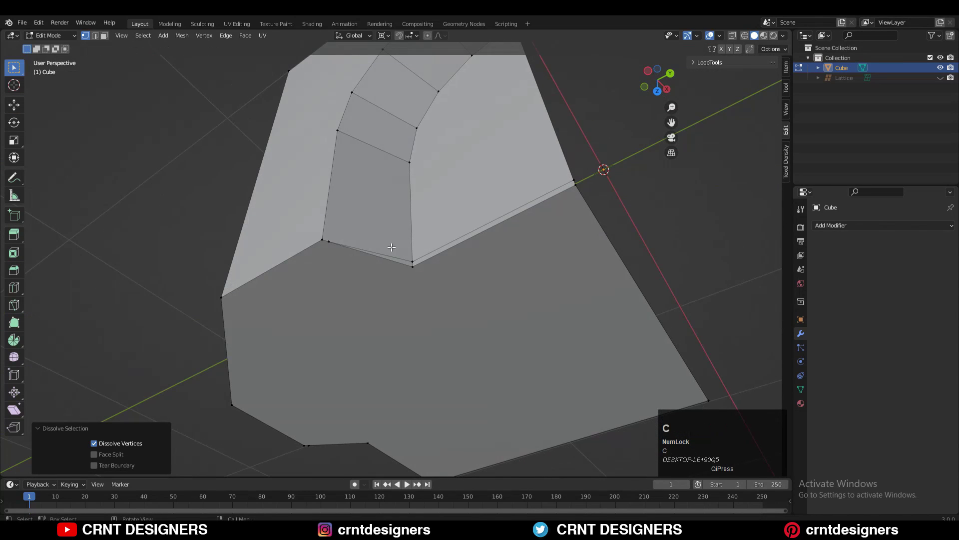
key(2)
alt+click(388, 251)
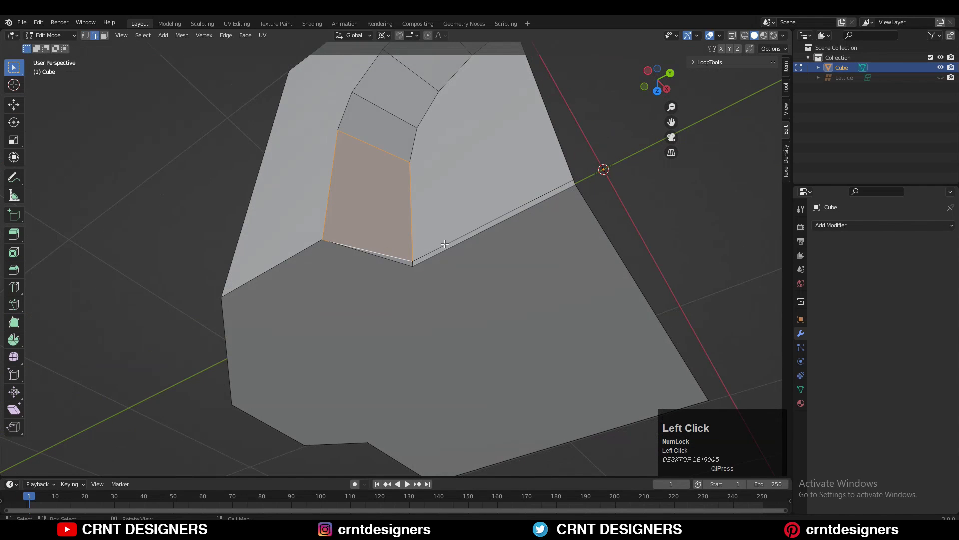
key(ctrl+x)
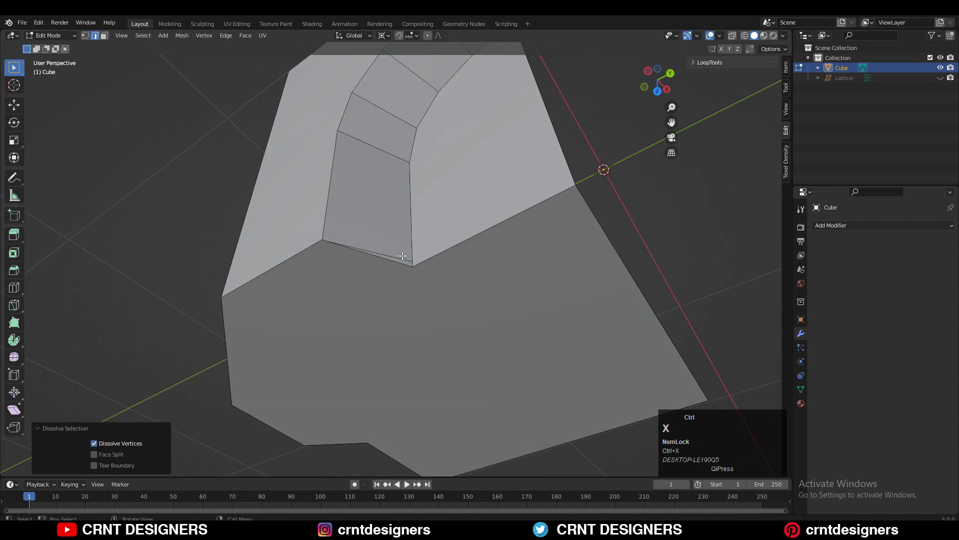
- Select the quarter's top face, switch the pivot point to Active Element and flatten the face along Z
middle_drag(404, 258, 505, 349)
key(3)
scroll(385, 140, down, 5)
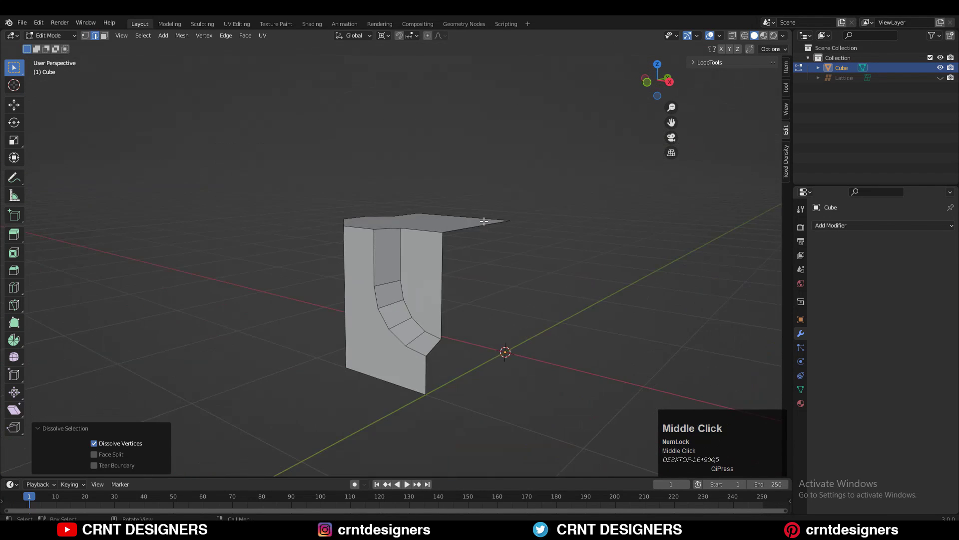
scroll(479, 206, up, 2)
click(478, 205)
middle_drag(479, 206, 615, 157)
key(s)
key(Escape)
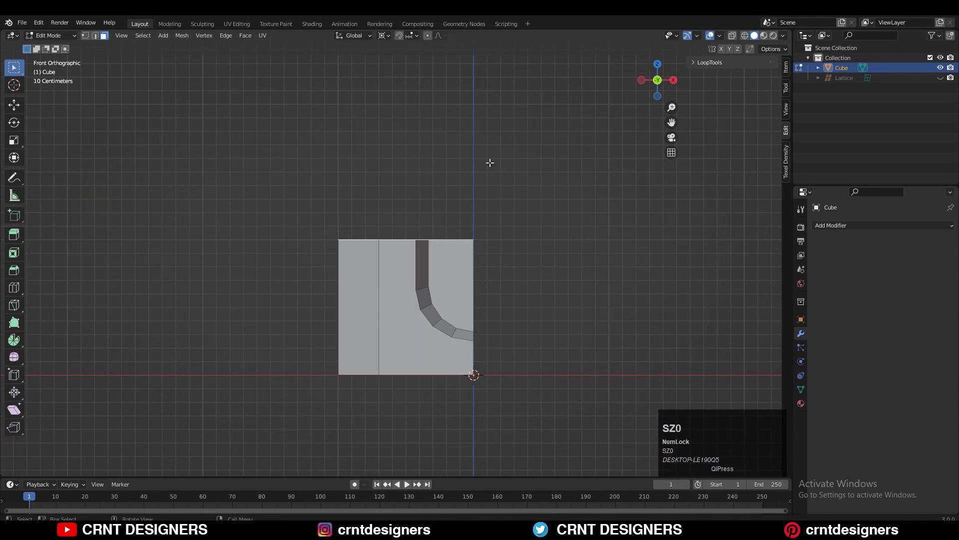
middle_drag(490, 160, 382, 40)
click(382, 40)
click(402, 93)
key(KP_1)
shift+middle_drag(595, 140, 578, 140)
key(s)
key(z)
click(427, 208)
- Knife the top face in top view from the front recess's inner corner, parallel to the front edge, then out to the chamfer's front corner
middle_drag(427, 208, 449, 299)
click(657, 70)
shift+middle_drag(650, 150, 650, 115)
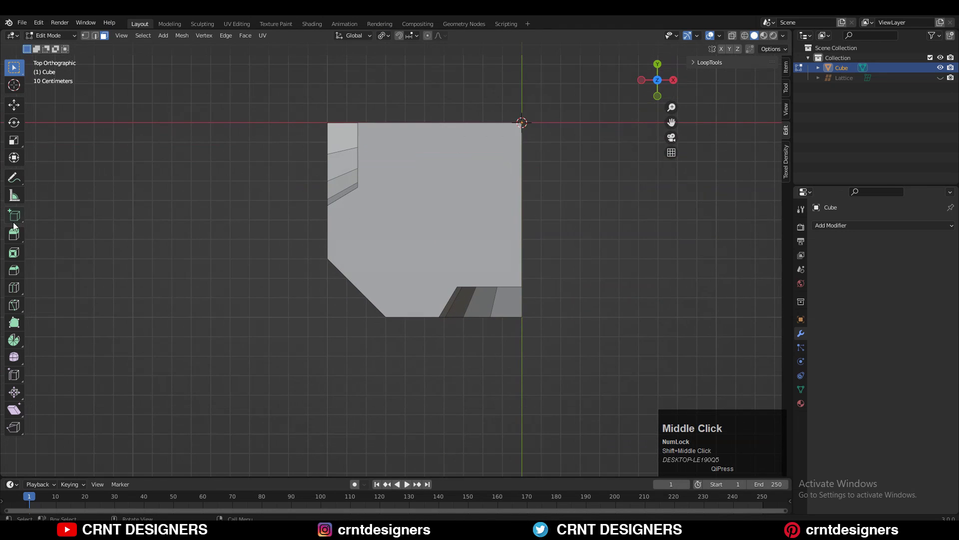
click(17, 311)
key(1)
click(458, 286)
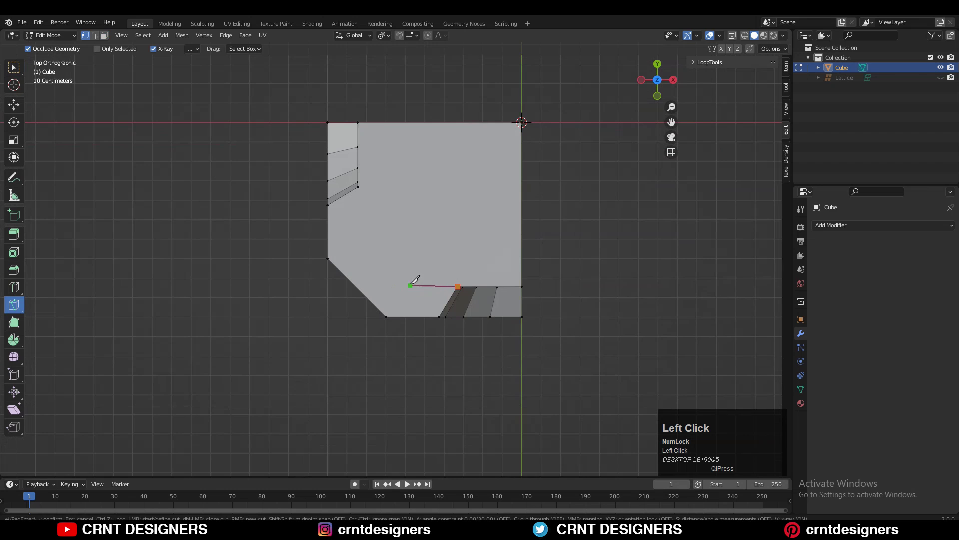
key(space)
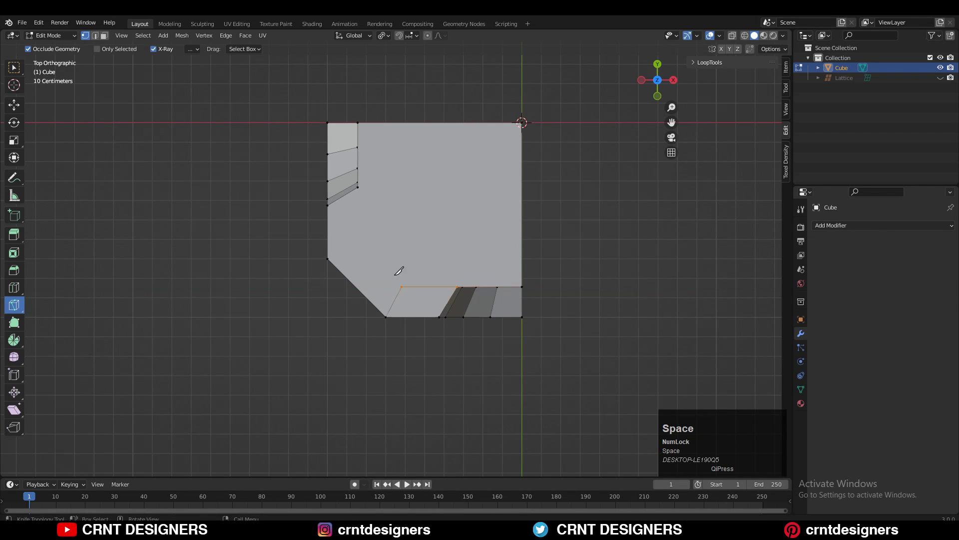
- Knife a matching cut from the side recess's inner corner to the chamfer's other corner, and connect the two cuts' bends
click(357, 187)
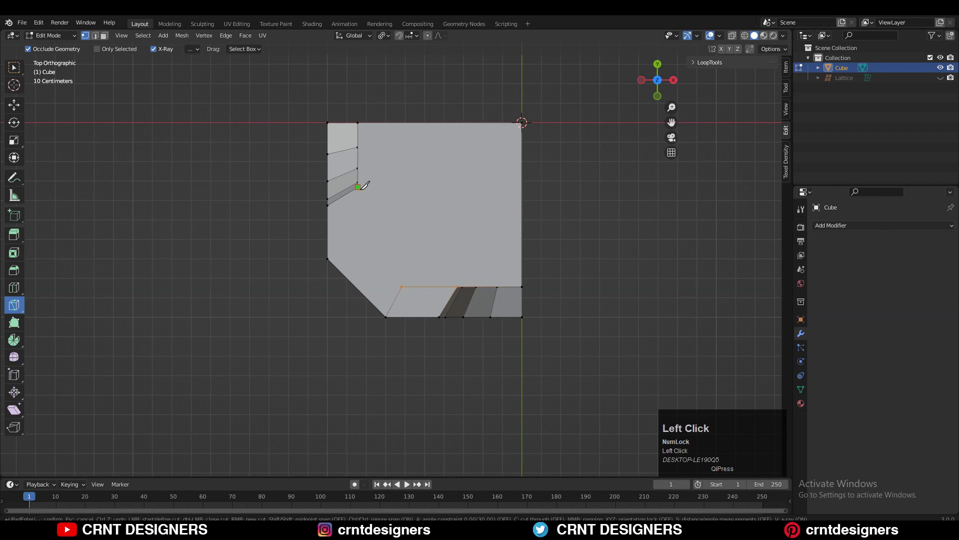
click(358, 240)
key(space)
click(357, 239)
middle_drag(409, 279, 403, 184)
key(Return)
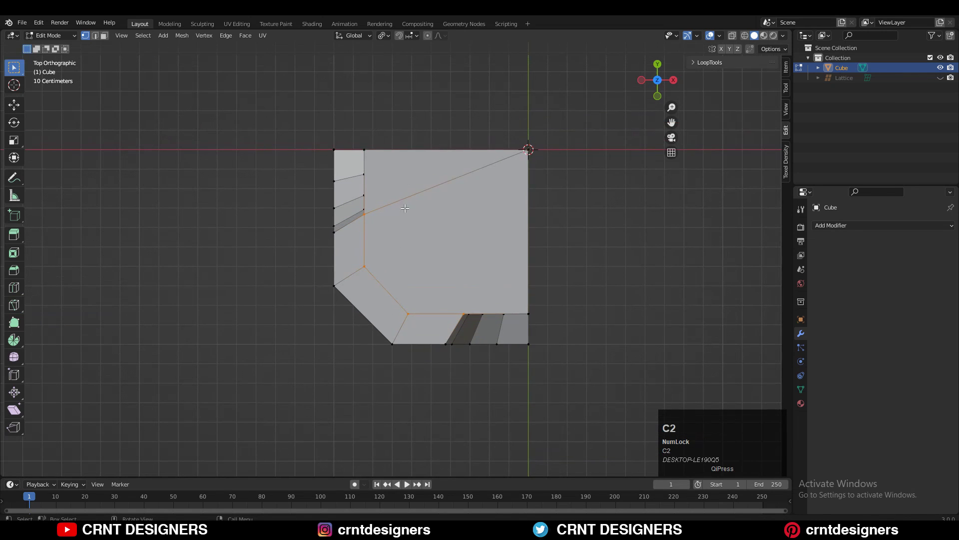
- Knife straight cuts across the top face from both recess inner corners, one parallel to X and one parallel to Y
key(ctrl+z)
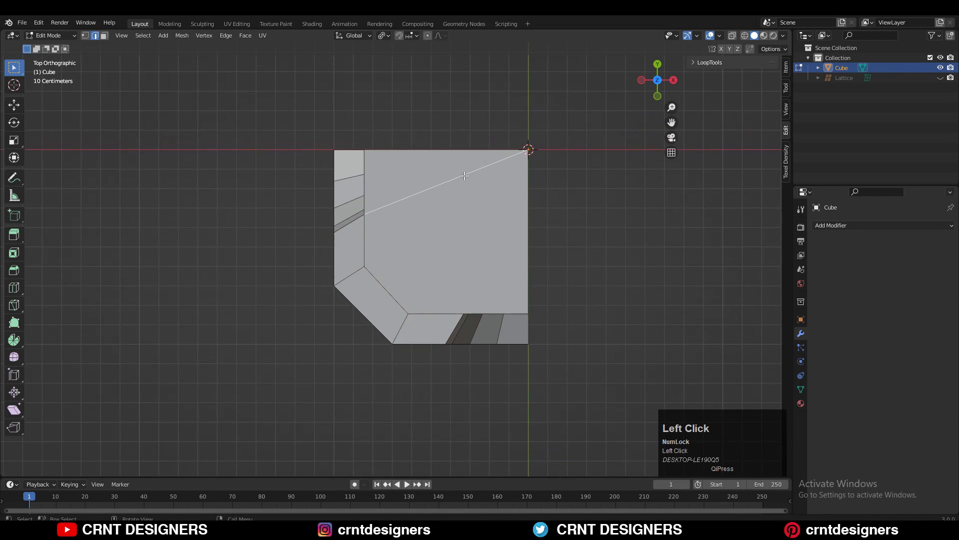
click(400, 198)
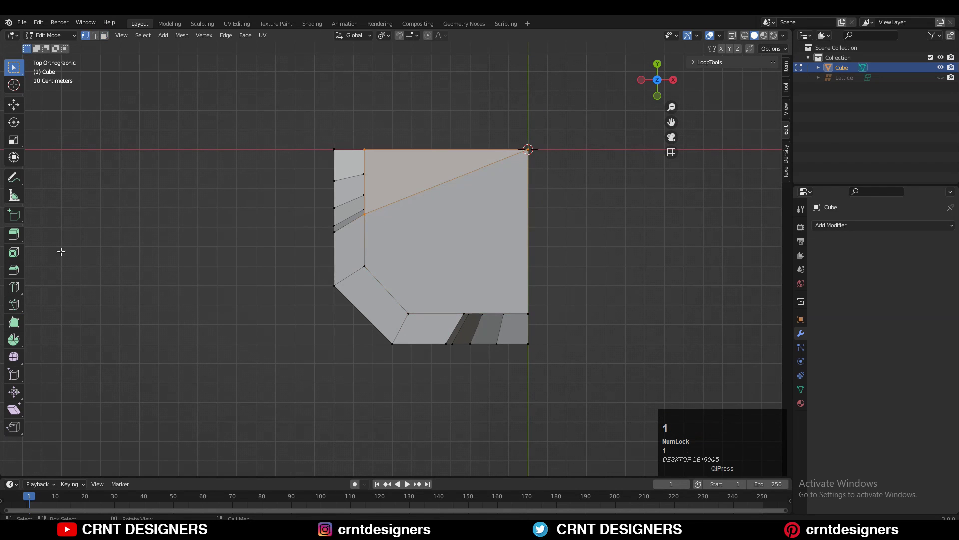
click(14, 306)
click(364, 213)
key(x)
click(635, 217)
key(space)
click(465, 312)
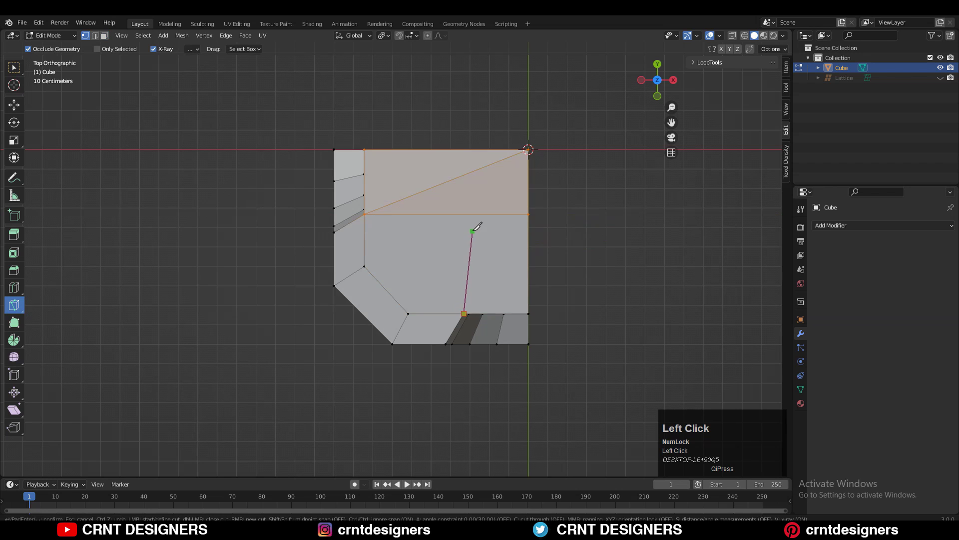
key(space)
- Dissolve the outer part of the diagonal edge crossing the top face
key(c)
click(456, 179)
key(ctrl+x)
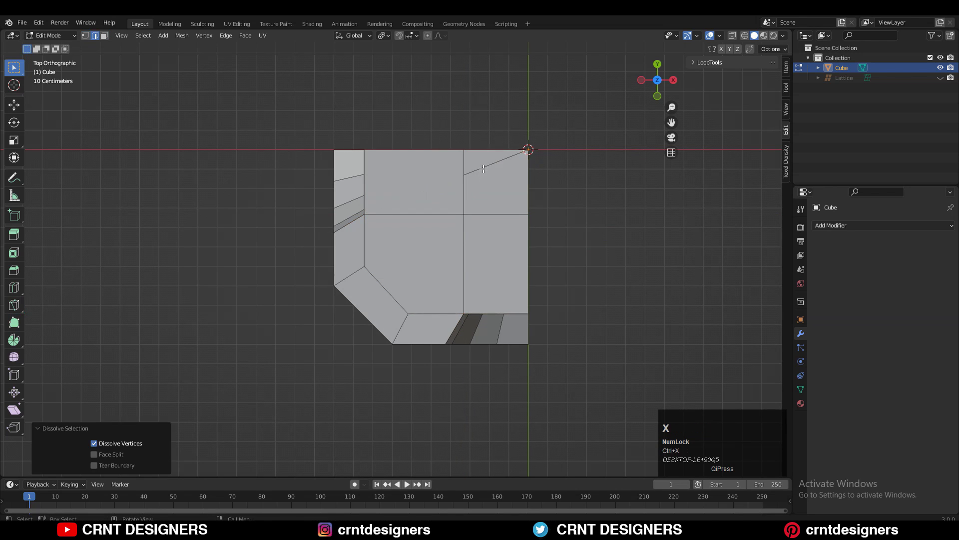
key(ctrl+z)
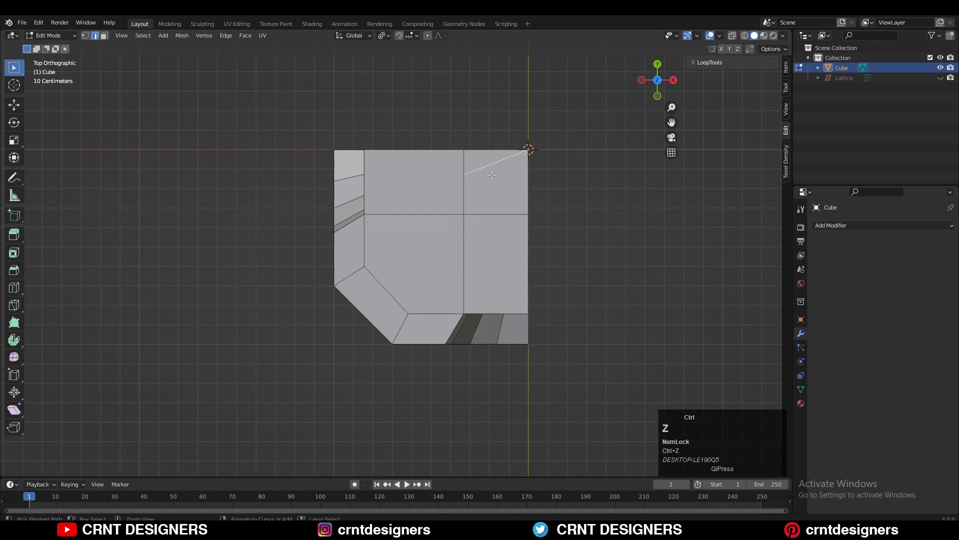
- Delete the top faces in the square at the block's centre, together with the leftover diagonal edge
key(x)
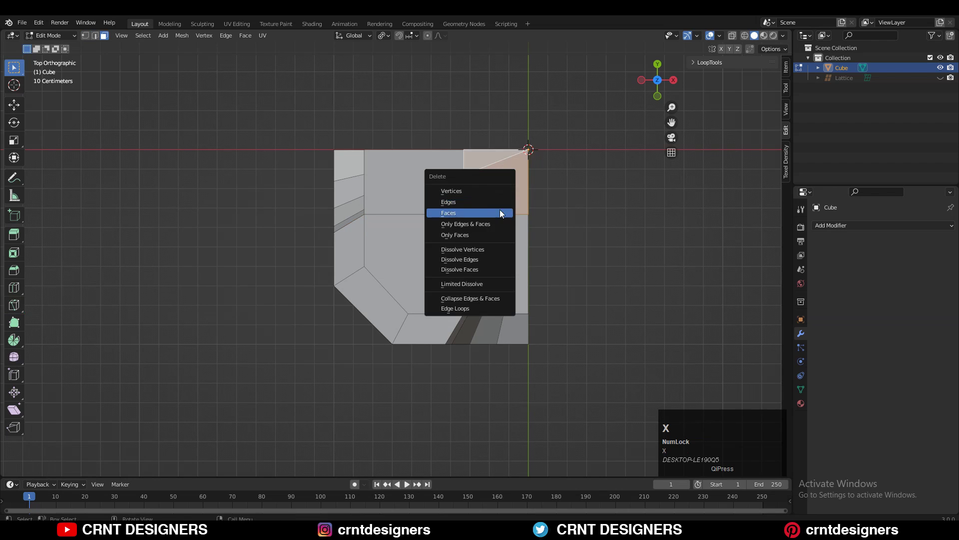
click(501, 213)
key(ctrl+z)
key(x)
click(504, 210)
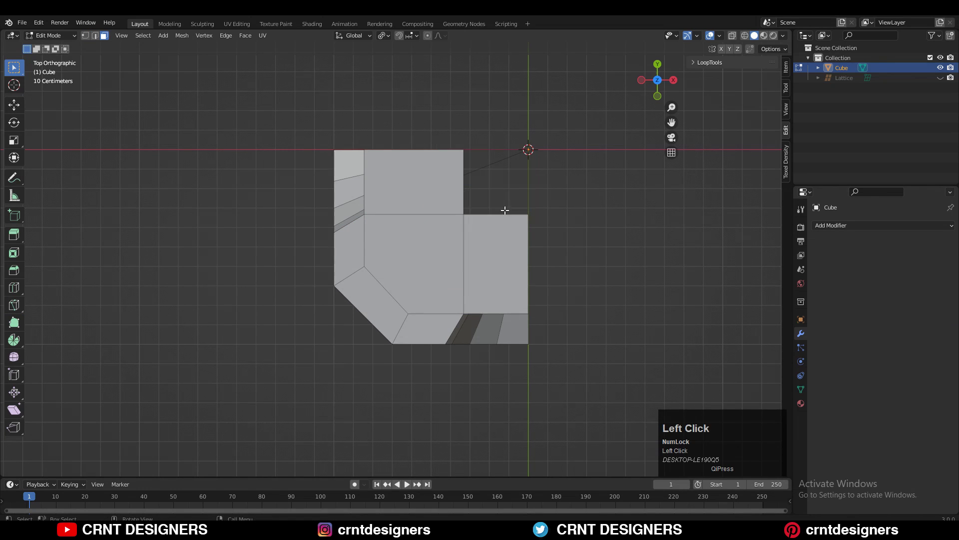
key(x)
click(503, 137)
- Select the corner vertices of the square opening at the block's centre and fill it with a face
key(1)
drag(582, 132, 479, 222)
drag(621, 116, 426, 249)
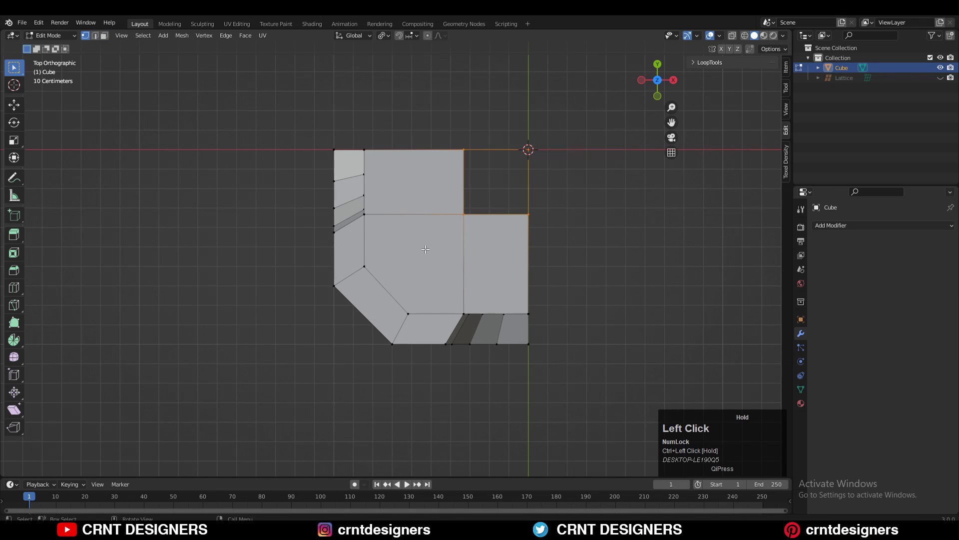
key(f)
- Try to add a centred loop cut along the recess wall
scroll(456, 205, down, 3)
middle_drag(457, 205, 403, 245)
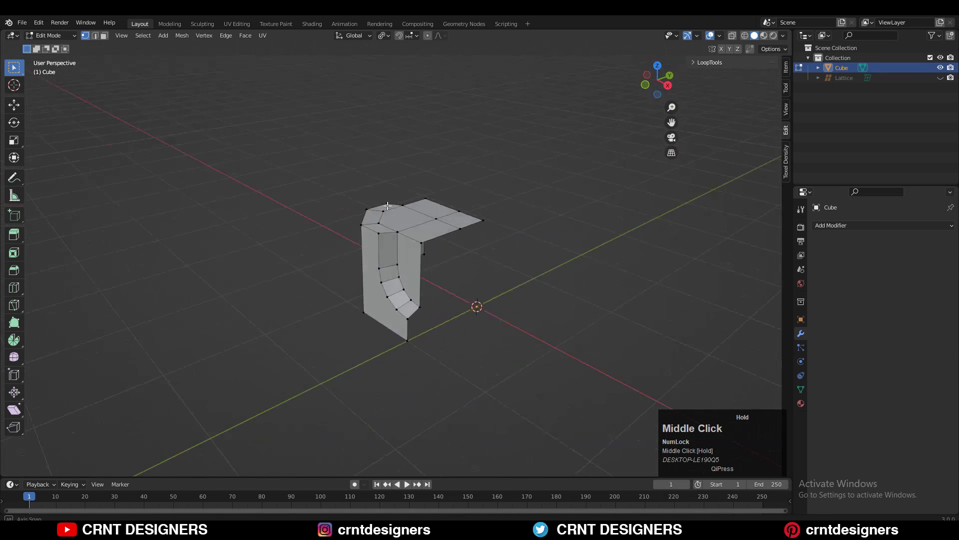
scroll(403, 245, up, 3)
scroll(404, 245, up, 1)
key(ctrl+r)
ctrl+click(391, 260)
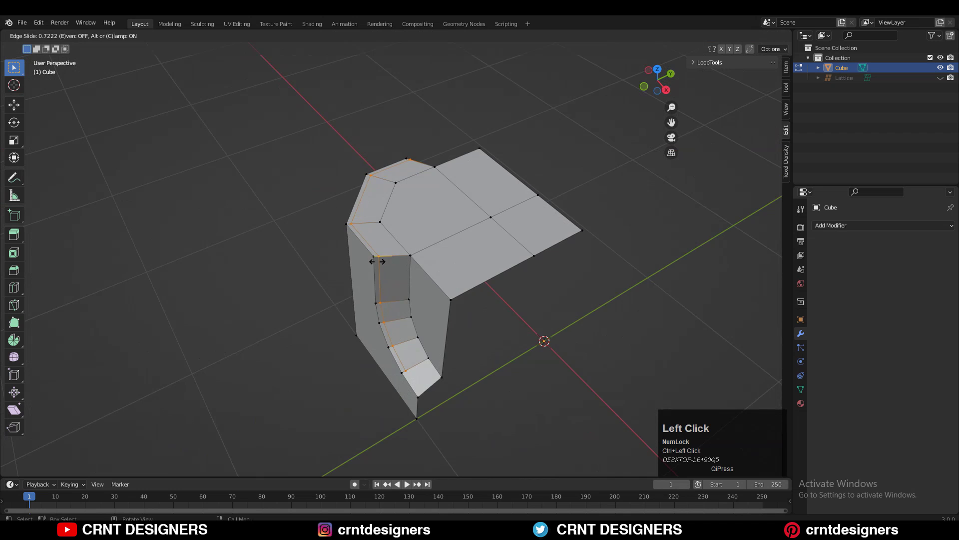
right_click(377, 261)
scroll(450, 270, up, 2)
middle_drag(378, 261, 521, 269)
scroll(521, 270, up, 3)
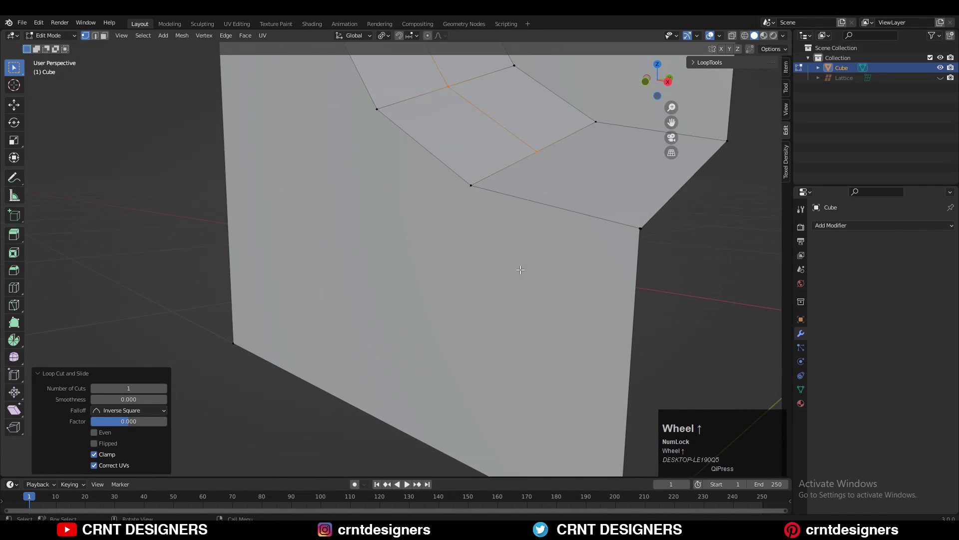
key(ctrl+z)
- Select the whole mesh and merge its overlapping vertices
key(a)
key(m)
click(636, 196)
- Try to scale the open boundary edges of the quarter block along X
scroll(636, 196, down, 5)
middle_drag(636, 196, 537, 205)
key(2)
click(530, 280)
click(654, 89)
scroll(495, 218, up, 4)
scroll(524, 210, up, 1)
drag(658, 82, 634, 108)
shift+middle_drag(520, 350, 505, 310)
middle_drag(505, 310, 501, 302)
key(2)
scroll(463, 291, down, 5)
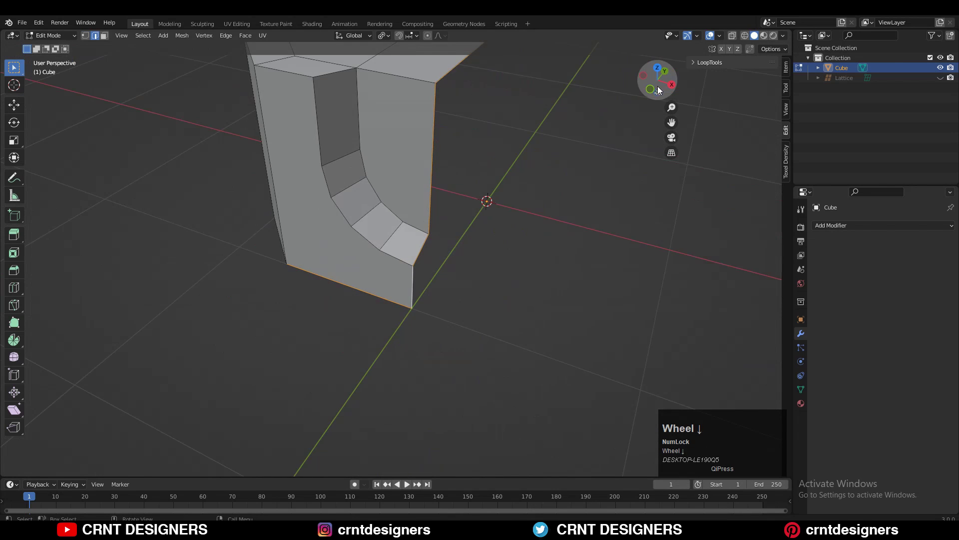
key(KP_1)
key(s)
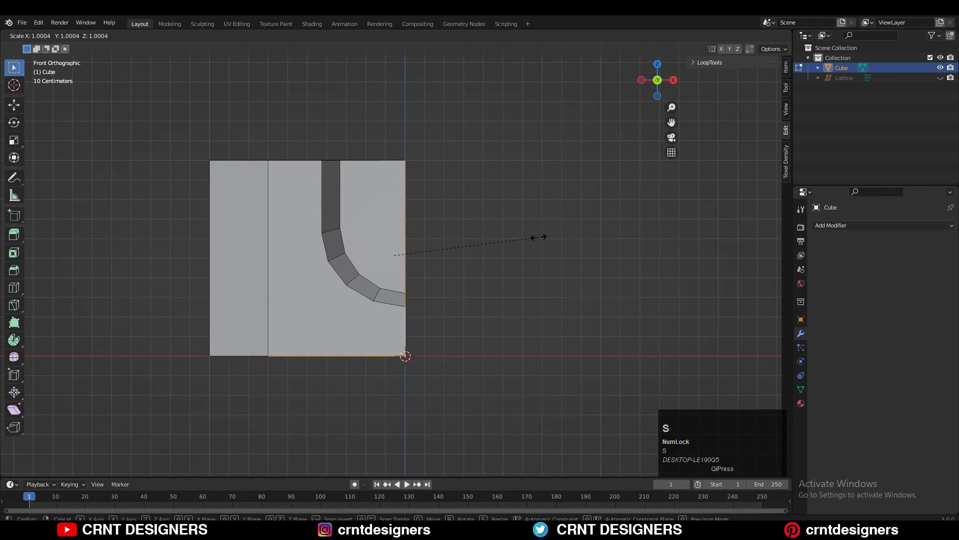
key(x)
key(Escape)
- Add supporting loop cuts along the inner and outer edges of the recess wall
middle_drag(540, 235, 488, 216)
scroll(440, 220, up, 1)
key(ctrl+r)
click(430, 230)
click(426, 230)
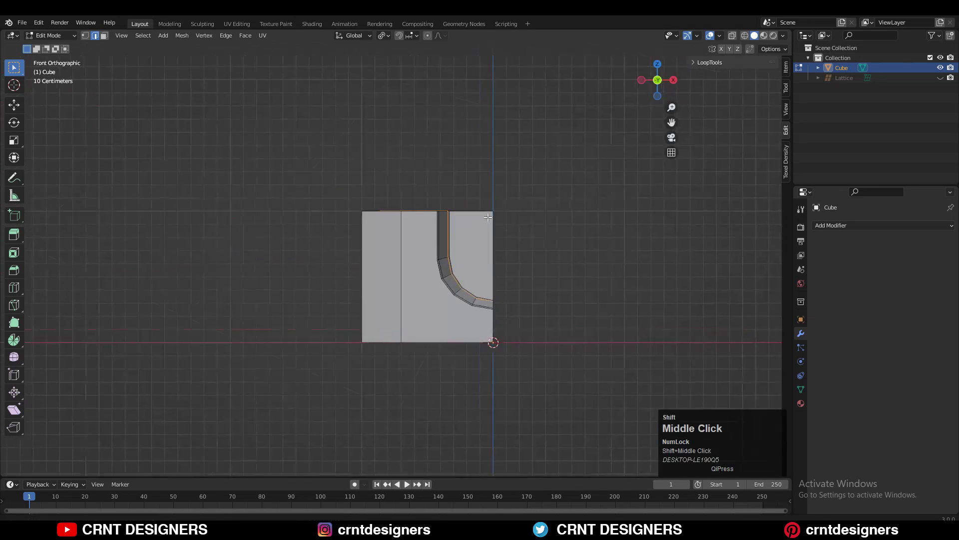
- Knife horizontal cuts on the front face from the recess's inner corners to the centre edge, plus a vertical cut up to the top edge
scroll(440, 215, up, 3)
key(1)
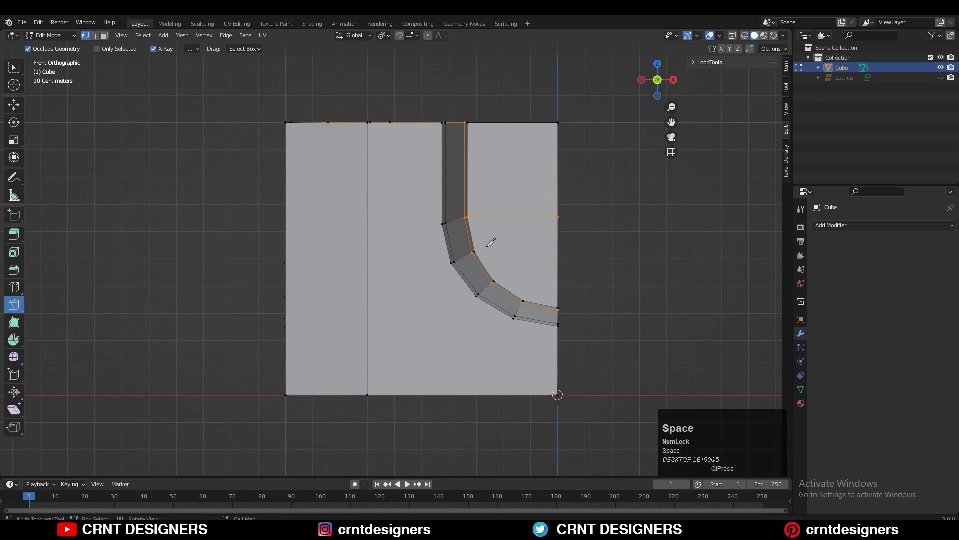
click(560, 250)
key(space)
scroll(503, 280, down, 2)
middle_drag(498, 251, 498, 270)
key(Tab)
key(Tab)
- Knife a straight cut parallel to Y across the top face from the front recess's vertical cut
key(KP_7)
click(442, 295)
scroll(491, 270, up, 2)
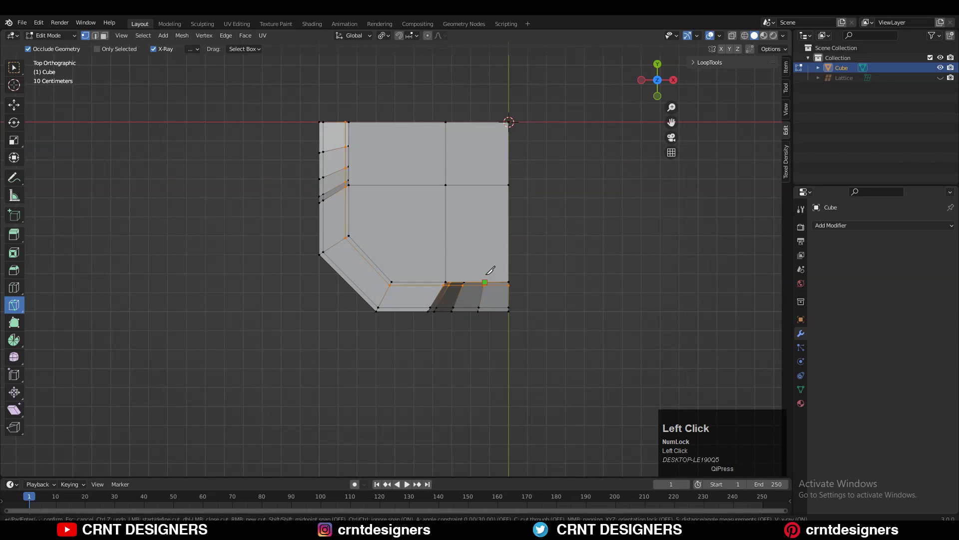
key(y)
click(489, 121)
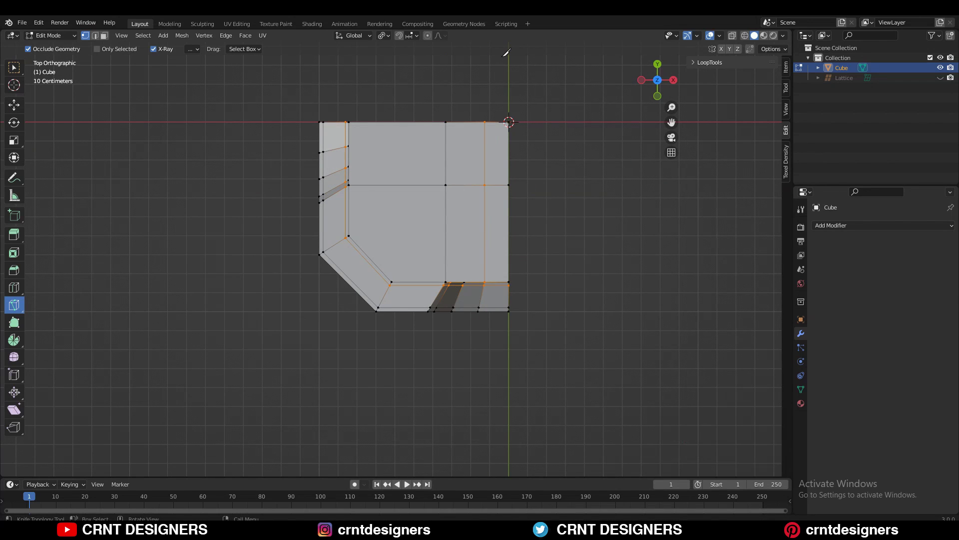
click(355, 233)
scroll(596, 204, up, 1)
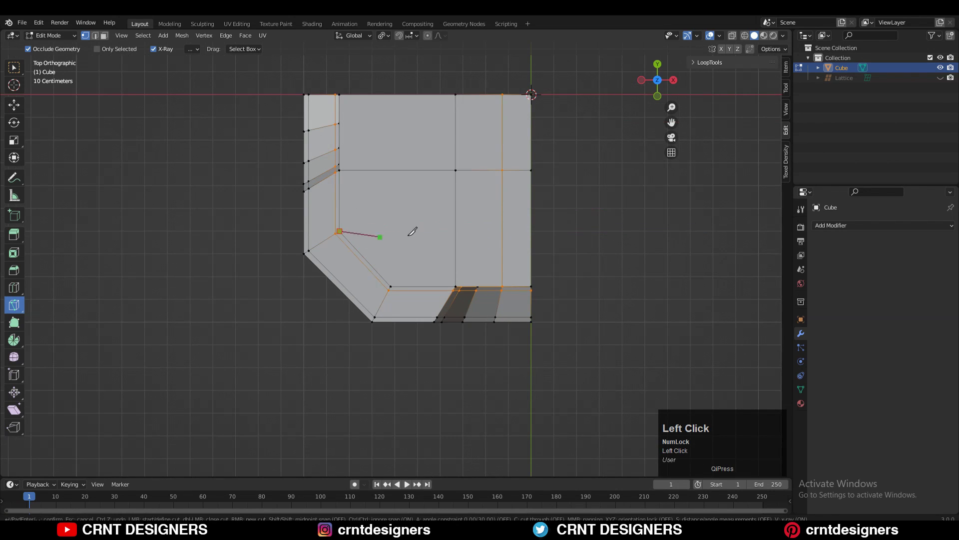
- Knife two horizontal cuts on the side face from the recess's inner corners to the centre edge, and a vertical cut to the top
click(642, 80)
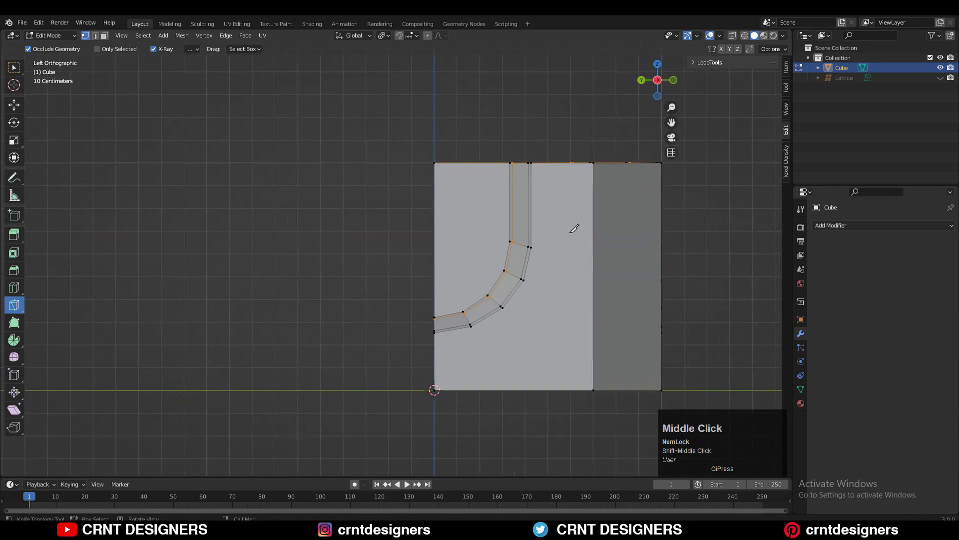
click(534, 238)
scroll(534, 232, up, 3)
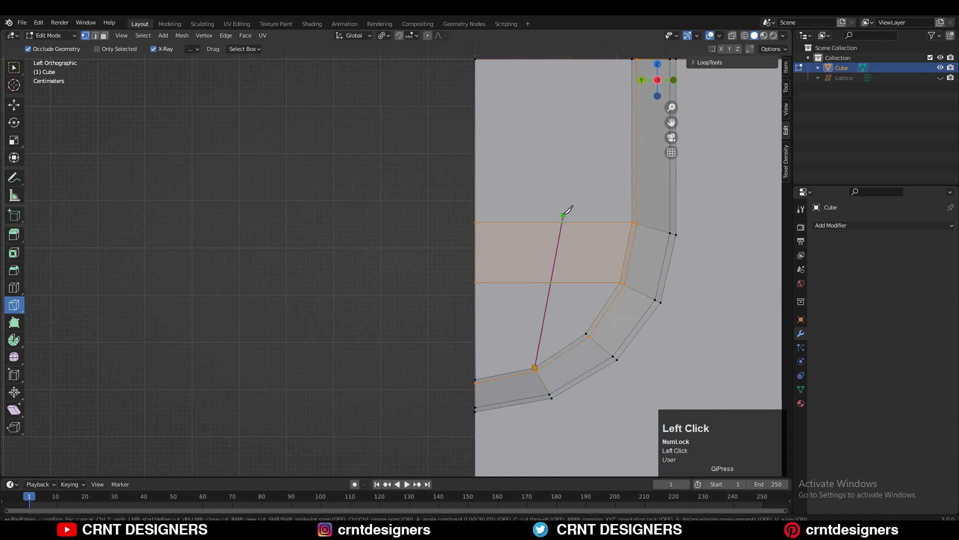
scroll(512, 129, down, 4)
middle_drag(499, 107, 464, 288)
scroll(381, 395, up, 3)
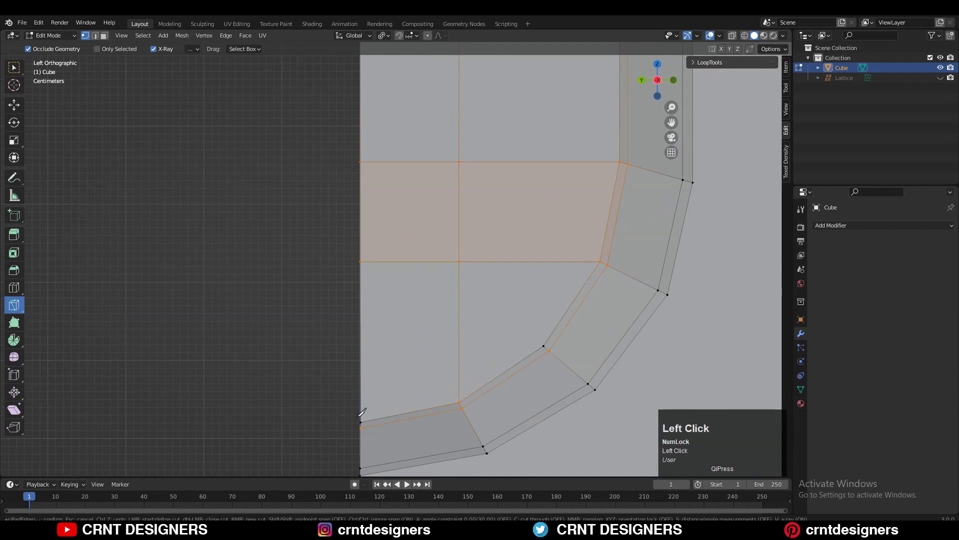
- Knife a supporting cut just inside the side recess's inner edge, from the centre edge around the curve to the top edge
click(460, 393)
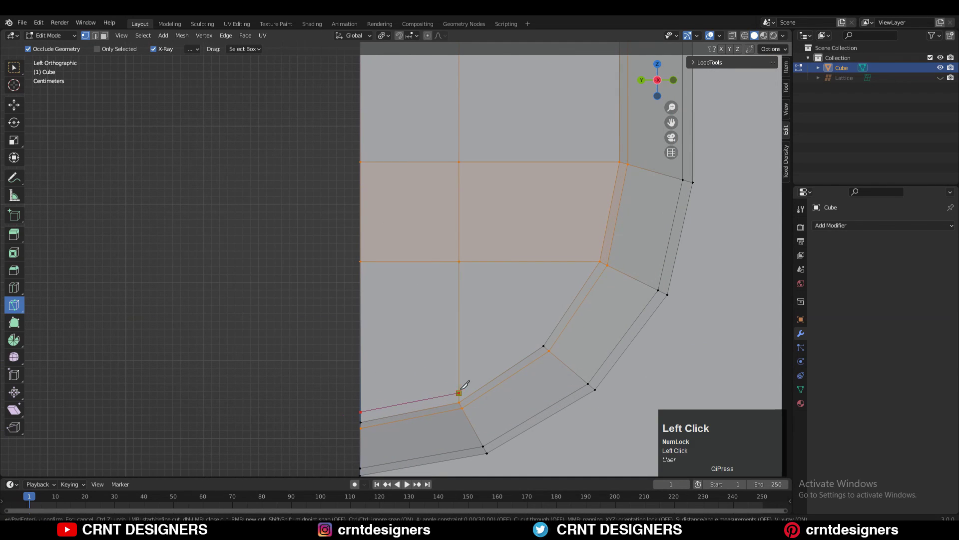
click(538, 337)
scroll(494, 103, down, 4)
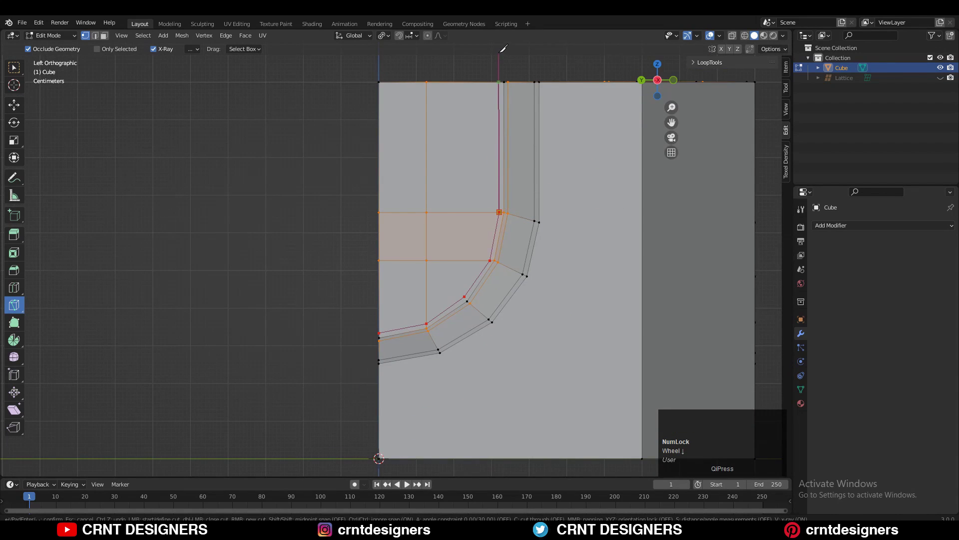
scroll(500, 64, up, 4)
shift+middle_drag(506, 274, 474, 192)
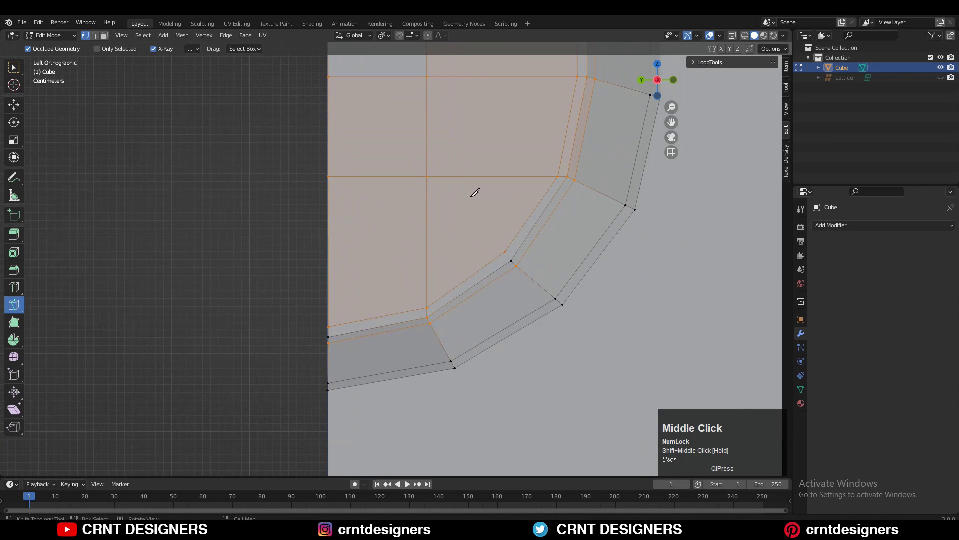
- Connect the side recess's inner curve corner to the neighbouring supporting-cut vertex and slide the vertex by a factor of about 0.28
right_click(507, 260)
click(552, 190)
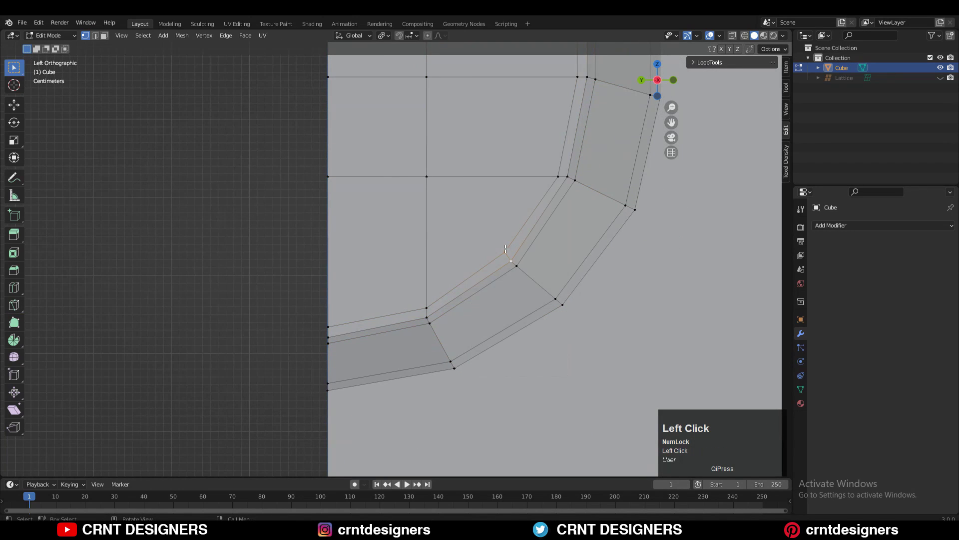
key(g)
key(g)
click(509, 214)
- Knife a matching supporting cut on the front face just inside the recess's inner edge, from the top edge to the centre edge
ctrl+middle_drag(509, 215, 360, 208)
click(655, 83)
scroll(389, 213, up, 5)
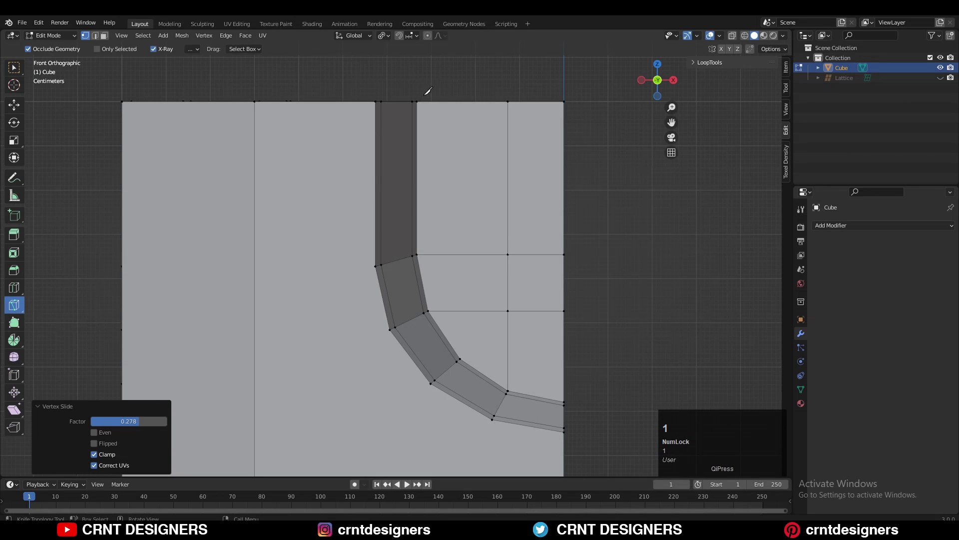
click(424, 252)
middle_drag(428, 59, 429, 5)
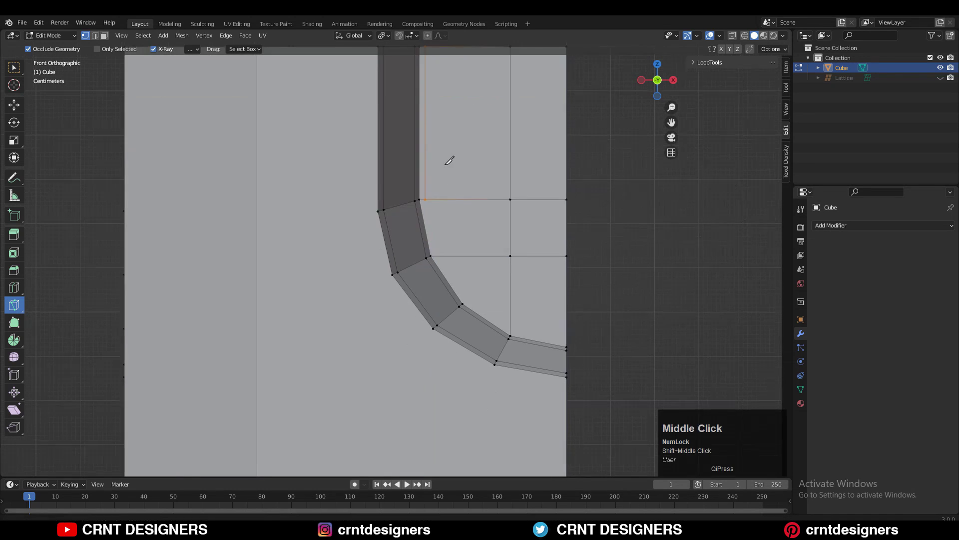
click(436, 255)
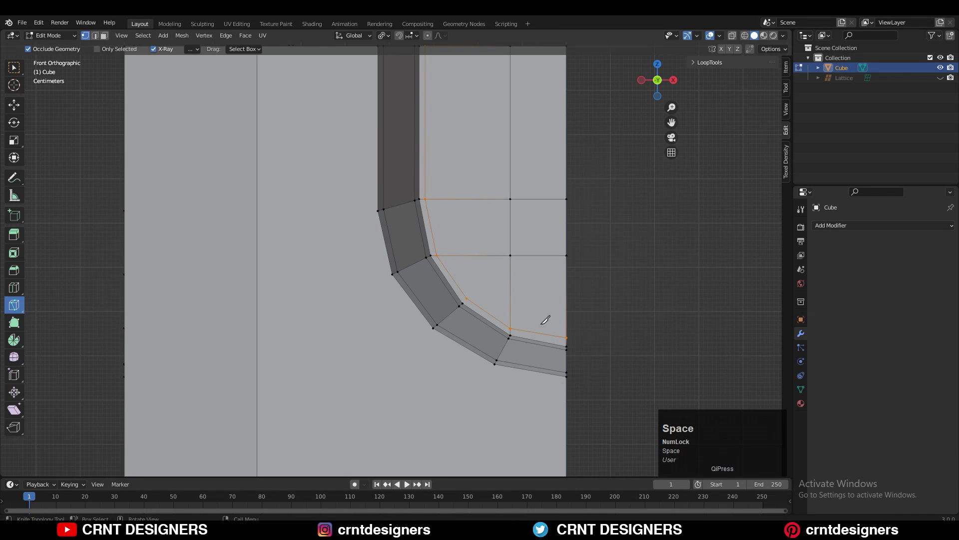
- Try a horizontal edge line across the outer side and chamfer faces at the recess corners, sliding it by a factor of about 0.05
middle_drag(499, 291, 301, 199)
right_click(630, 165)
click(578, 198)
middle_drag(578, 198, 557, 169)
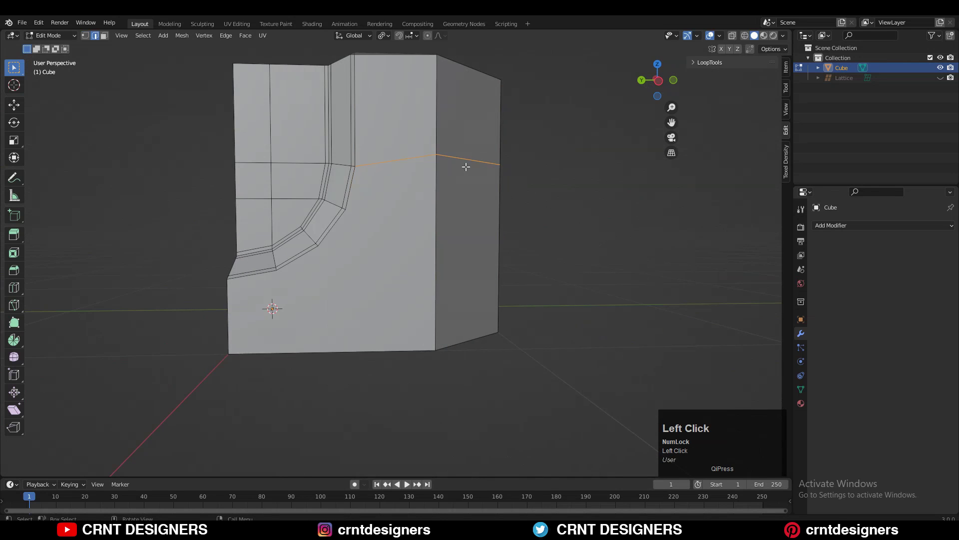
click(658, 80)
key(g)
key(g)
click(505, 171)
middle_drag(505, 171, 408, 197)
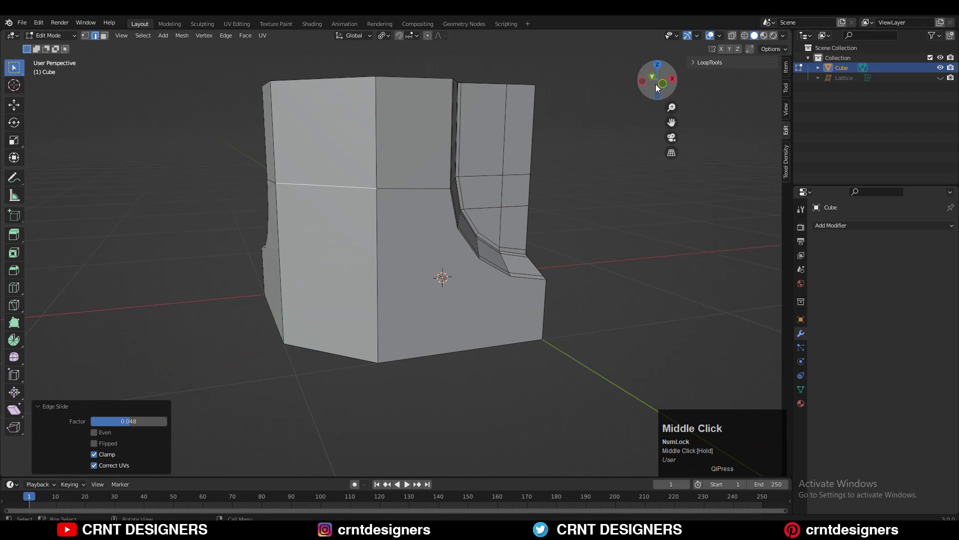
middle_drag(590, 114, 506, 135)
middle_drag(467, 164, 370, 175)
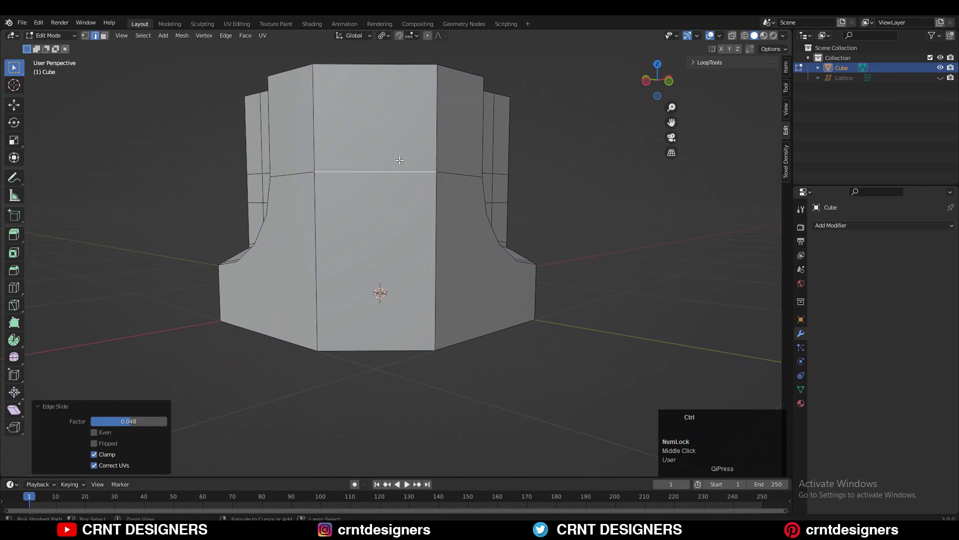
- Dissolve the horizontal edges crossing the chamfer and outer side faces
key(ctrl+x)
alt+click(446, 171)
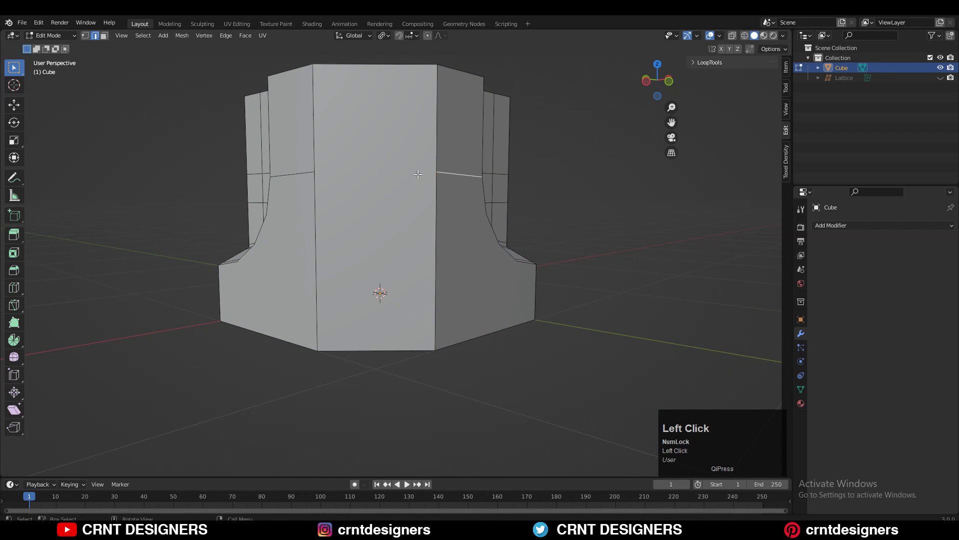
key(ctrl+x)
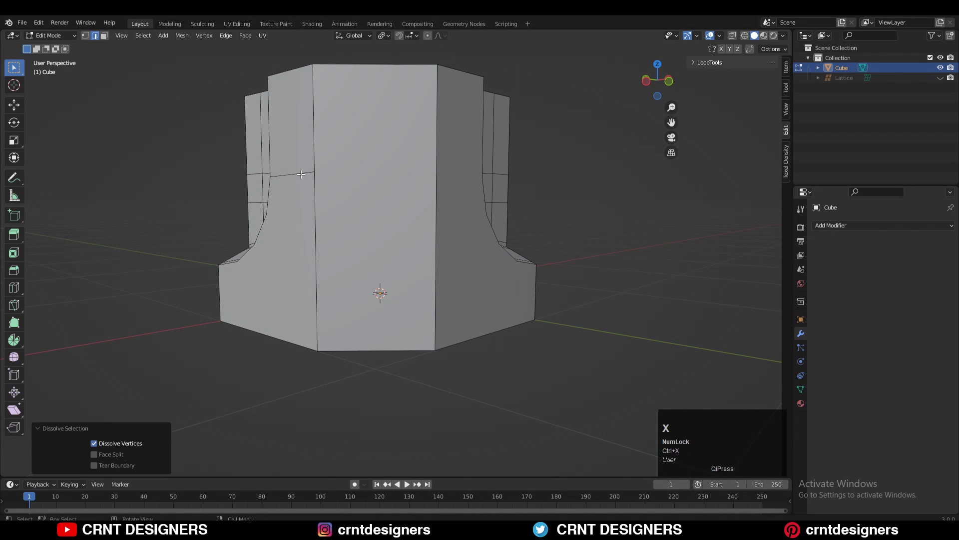
- Knife two horizontal lines around the outer faces between the recesses' outer corners, and vertical cuts from the lower corners to the bottom edge
key(1)
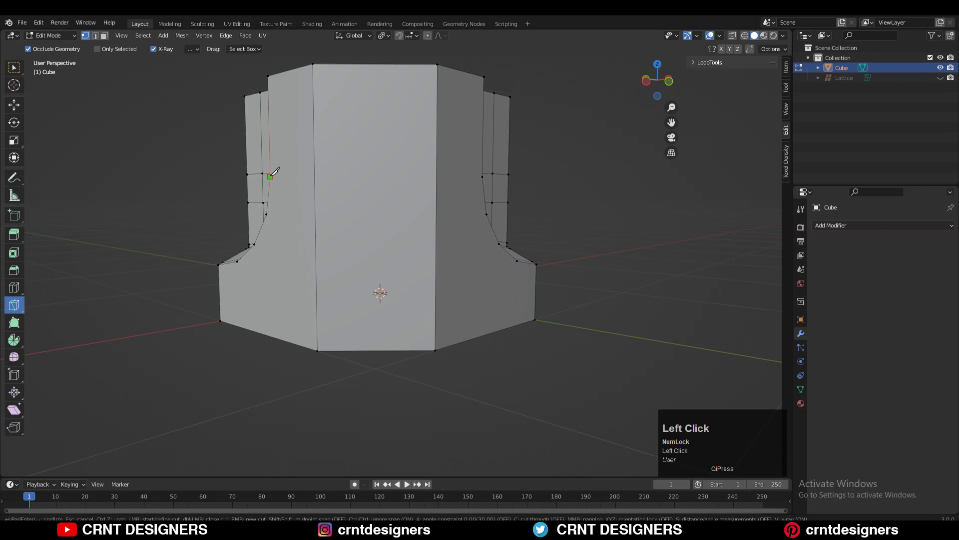
click(492, 177)
key(space)
middle_drag(483, 188, 291, 250)
click(482, 270)
key(z)
key(space)
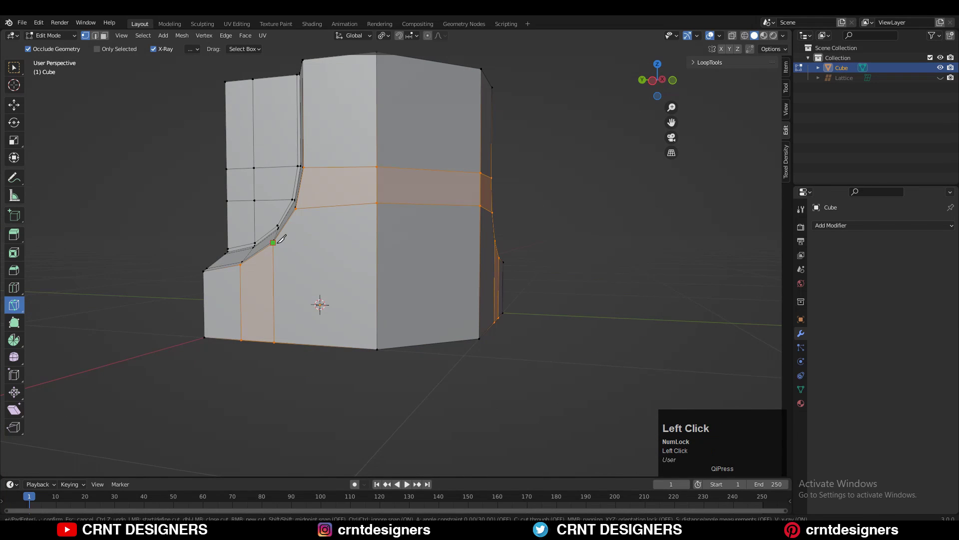
- Knife a third horizontal line across the side, chamfer and front faces between the lower outer corners of both recesses
middle_drag(513, 254, 454, 236)
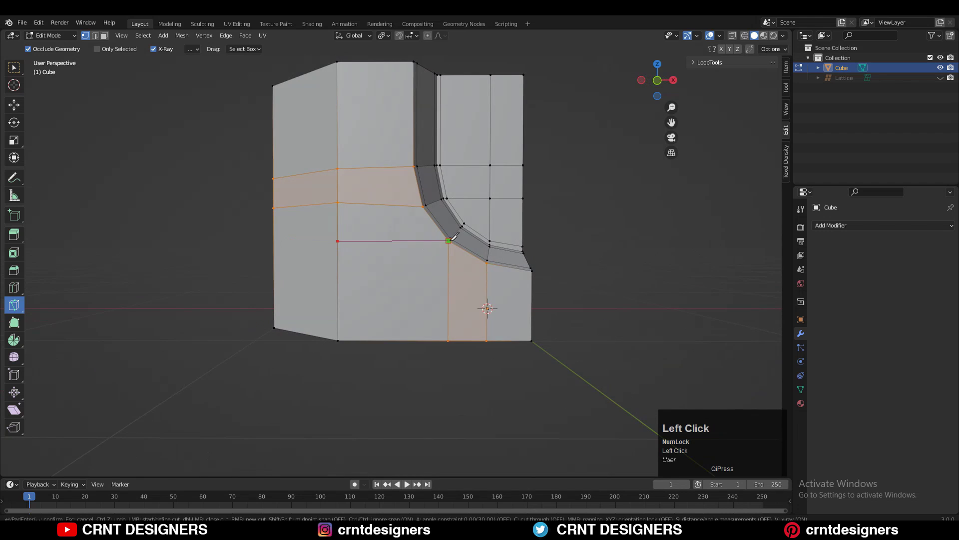
middle_drag(305, 250, 311, 249)
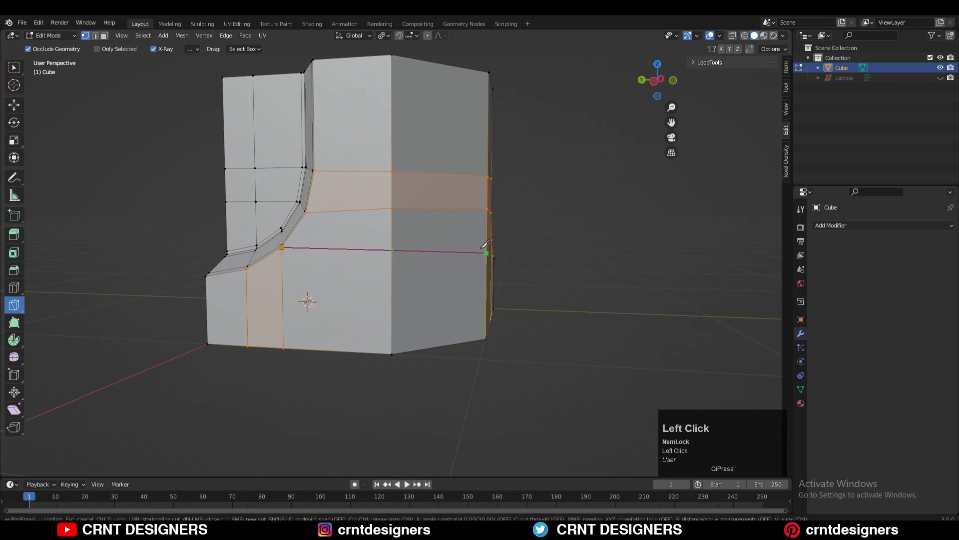
middle_drag(492, 239, 570, 237)
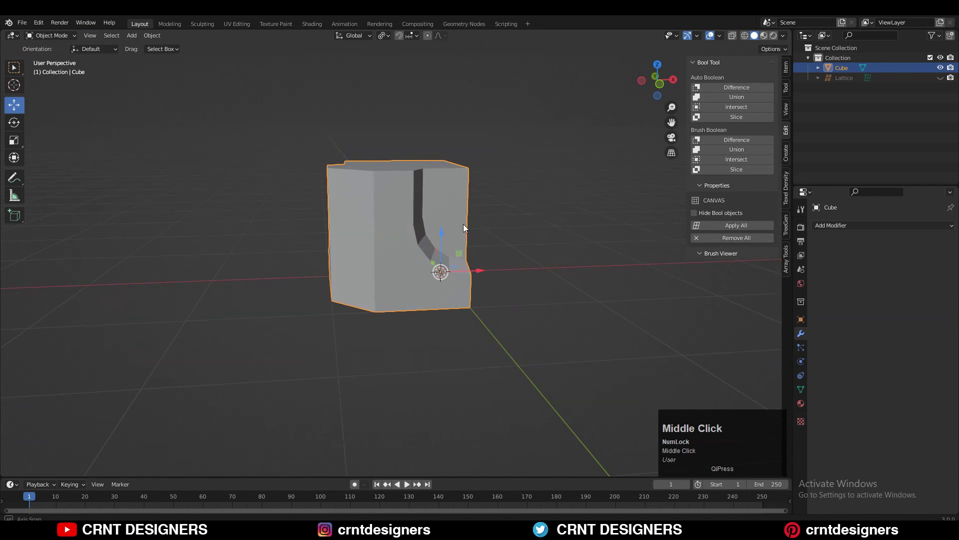
middle_drag(463, 224, 426, 231)
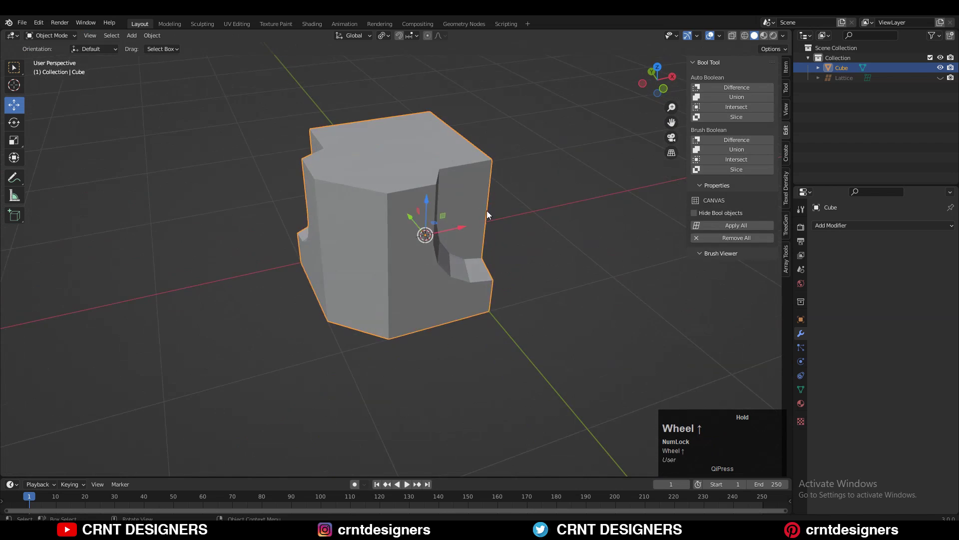
middle_drag(487, 211, 454, 234)
- Add a loop cut beside the front recess's outer edge with slide factor 0.847, and knife its continuation below the curve to the centre edge
scroll(454, 232, up, 3)
drag(454, 234, 508, 236)
middle_drag(497, 250, 535, 195)
scroll(449, 222, up, 3)
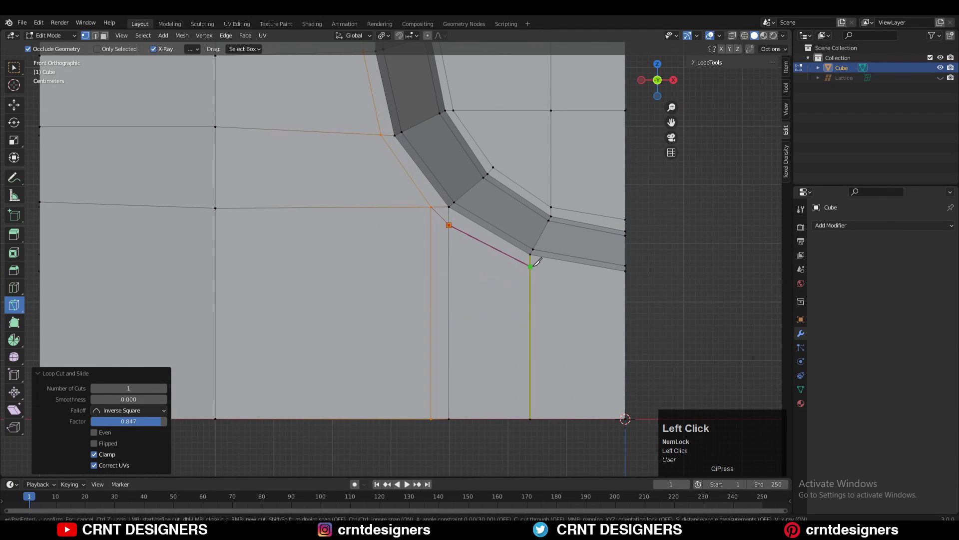
key(Return)
- Merge the vertices at the front recess's lower outer corner and dissolve the extra vertical edge below it
shift+middle_drag(439, 220, 453, 222)
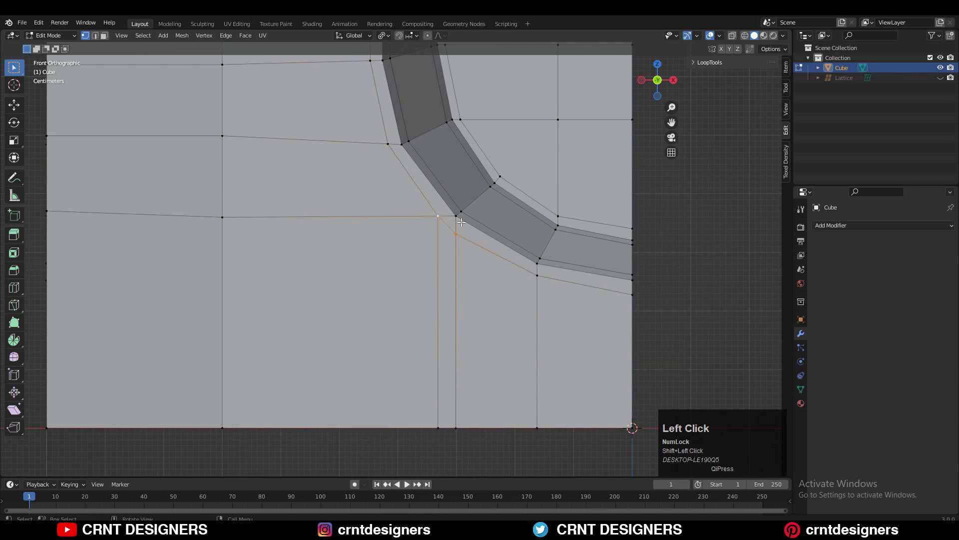
key(m)
click(433, 161)
key(2)
key(ctrl+x)
mouse_move(421, 285)
ctrl+middle_down()
mouse_move(421, 298)
mouse_move(449, 280)
mouse_move(425, 295)
ctrl+middle_up()
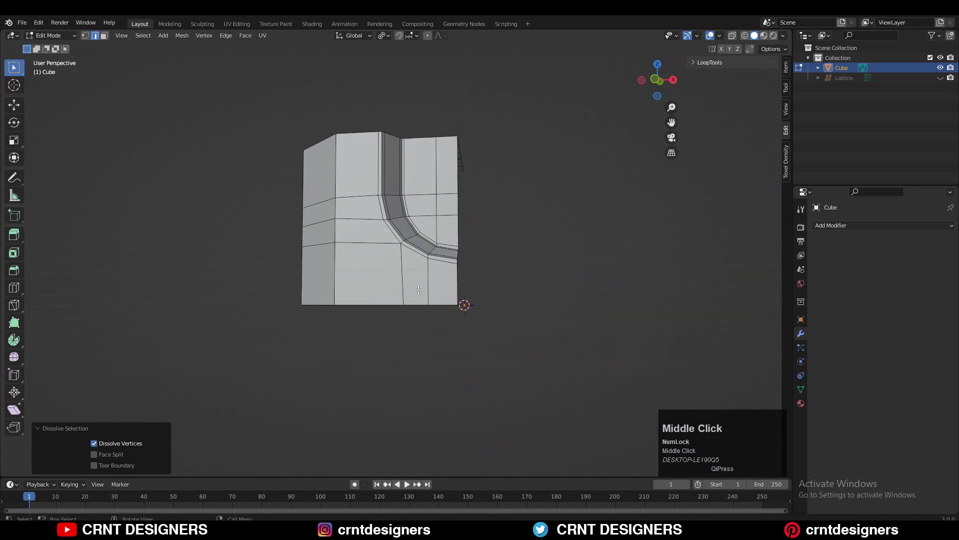
- Slide a vertex on the lower part of the front face along its edge
click(85, 35)
click(418, 322)
key(g)
key(g)
click(586, 395)
middle_drag(587, 395, 464, 300)
- Select the edges beside the front recess and adjust their position
key(2)
middle_drag(465, 208, 475, 226)
scroll(476, 226, down, 1)
ctrl+shift+click(462, 150)
middle_drag(462, 150, 410, 220)
key(g)
click(531, 156)
scroll(531, 156, down, 4)
scroll(410, 219, up, 3)
click(443, 154)
- Knife a supporting edge around the side recess's outer curve, from the centre edge up to the horizontal edge beside the straight part
middle_drag(443, 154, 655, 84)
drag(655, 84, 642, 80)
shift+middle_drag(641, 80, 9, 310)
click(9, 309)
click(332, 320)
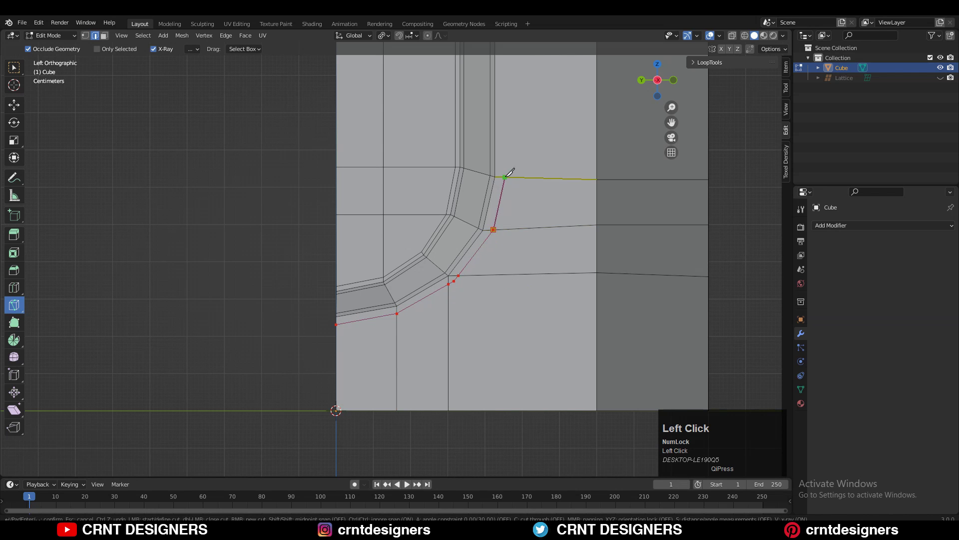
scroll(510, 172, down, 3)
middle_drag(476, 85, 649, 74)
key(Return)
- Slide the edge path running beside the side recess across the top face, and slide a vertex near the recess by factor 0.250
shift+click(433, 265)
click(658, 70)
key(g)
key(g)
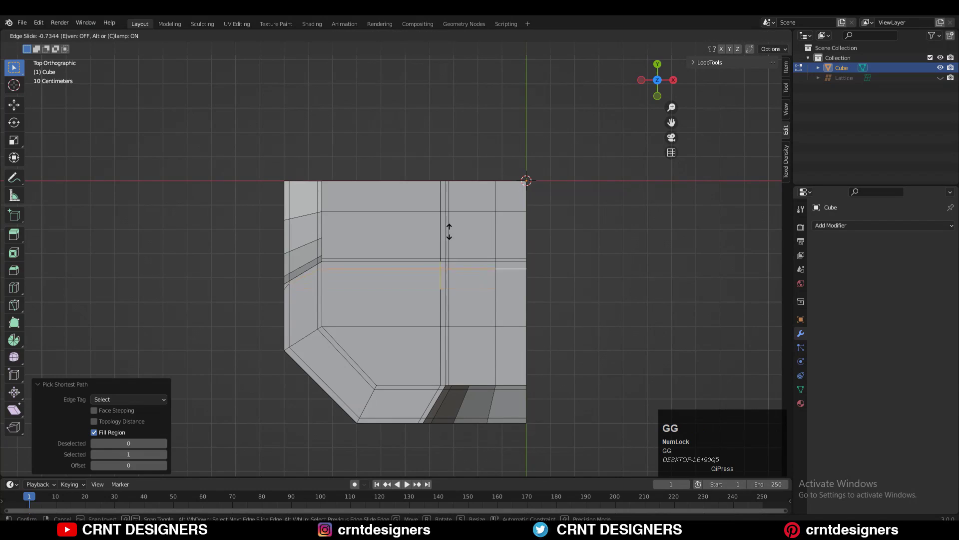
scroll(449, 231, up, 3)
click(273, 290)
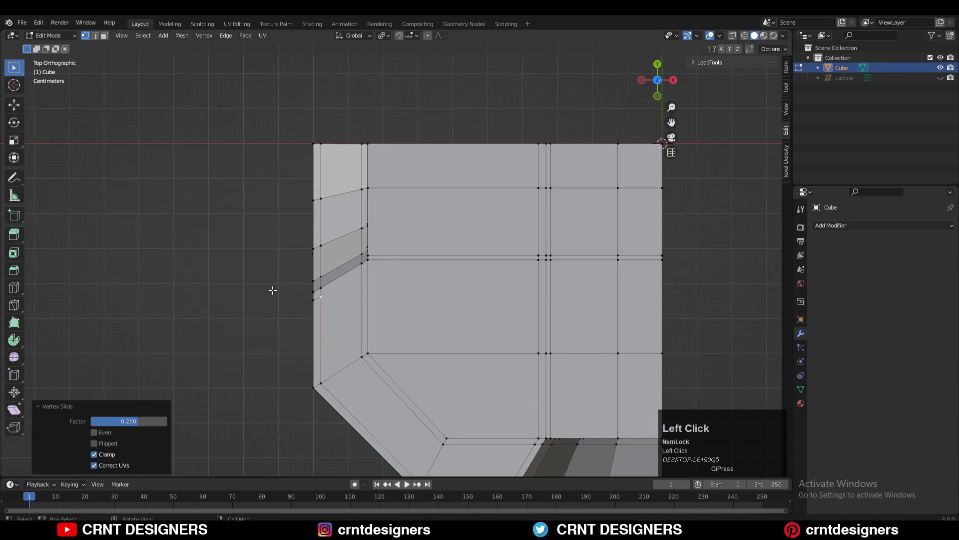
scroll(272, 290, up, 1)
scroll(272, 291, down, 3)
scroll(272, 291, up, 3)
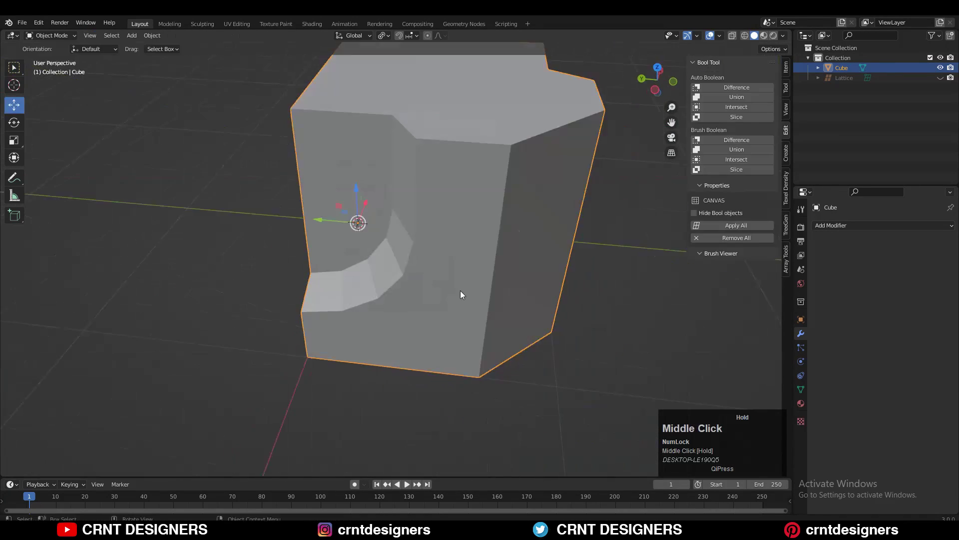
- Add a Subdivision Surface modifier to the quarter block and inspect the smoothed mesh
click(873, 226)
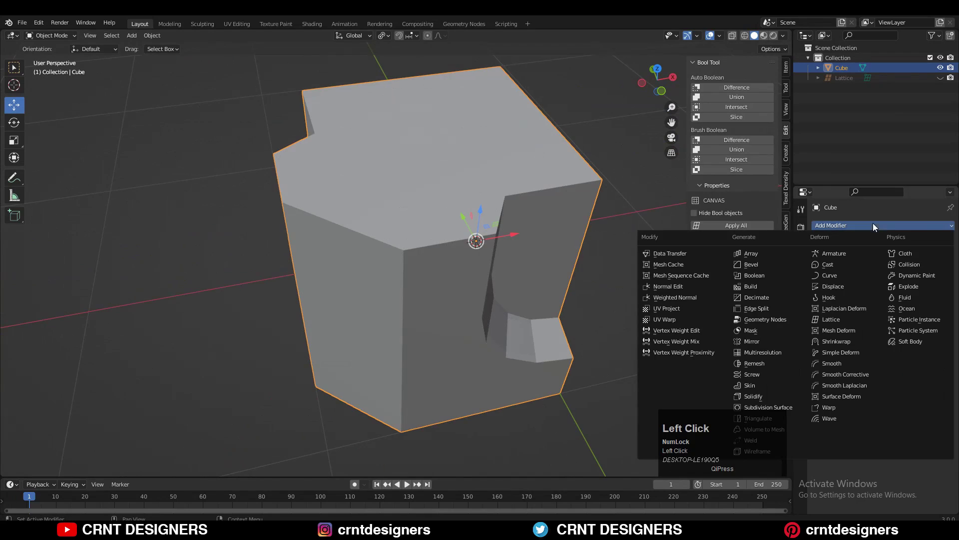
click(783, 408)
middle_drag(719, 392, 274, 328)
scroll(435, 284, up, 4)
key(Tab)
middle_drag(436, 283, 395, 167)
key(Tab)
key(Tab)
- Add a supporting loop cut just below the top rim with an edge slide of 0.9, and inspect the shading
key(ctrl+r)
click(398, 167)
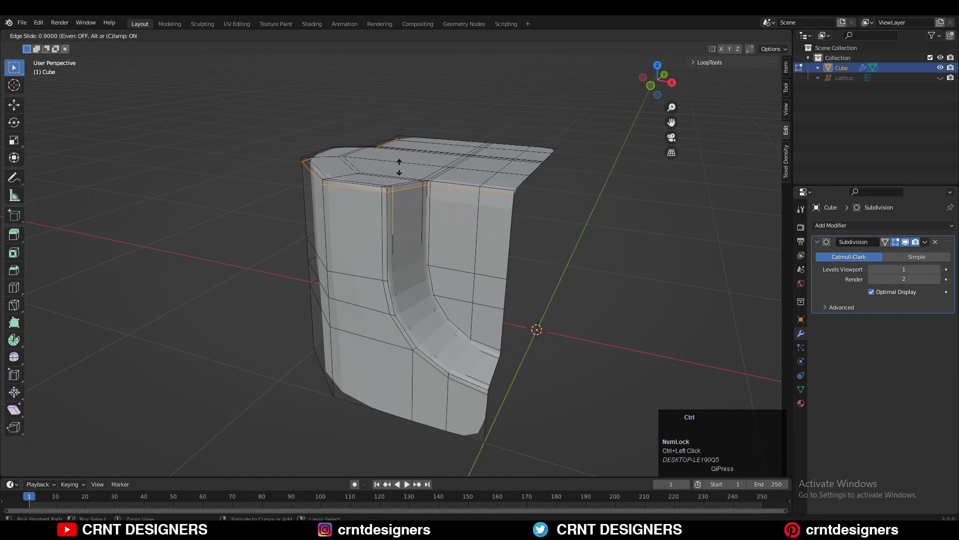
click(399, 167)
key(Tab)
middle_drag(355, 202, 402, 192)
key(Tab)
key(Tab)
key(Tab)
key(Tab)
- Add a Mirror modifier to the quarter block and mirror it on the X and Y axes
click(871, 225)
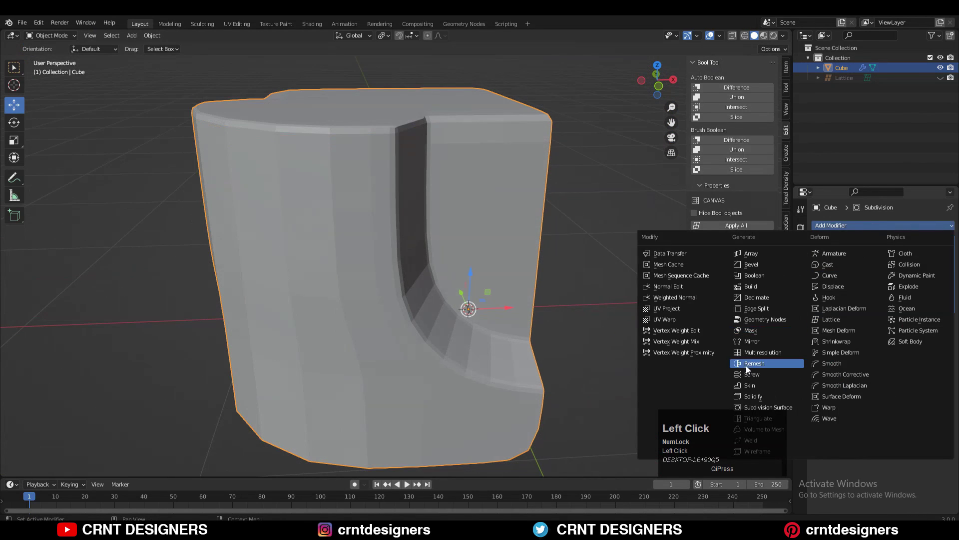
click(755, 340)
scroll(491, 287, down, 3)
middle_drag(490, 287, 525, 310)
click(904, 335)
middle_drag(500, 259, 847, 378)
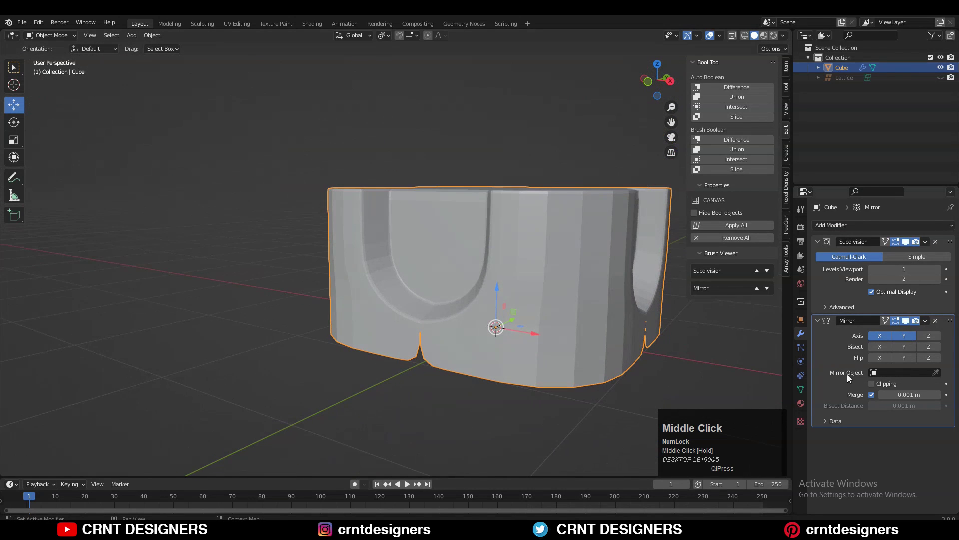
- Collapse the Mirror modifier and place it above the Subdivision modifier in the stack
click(851, 372)
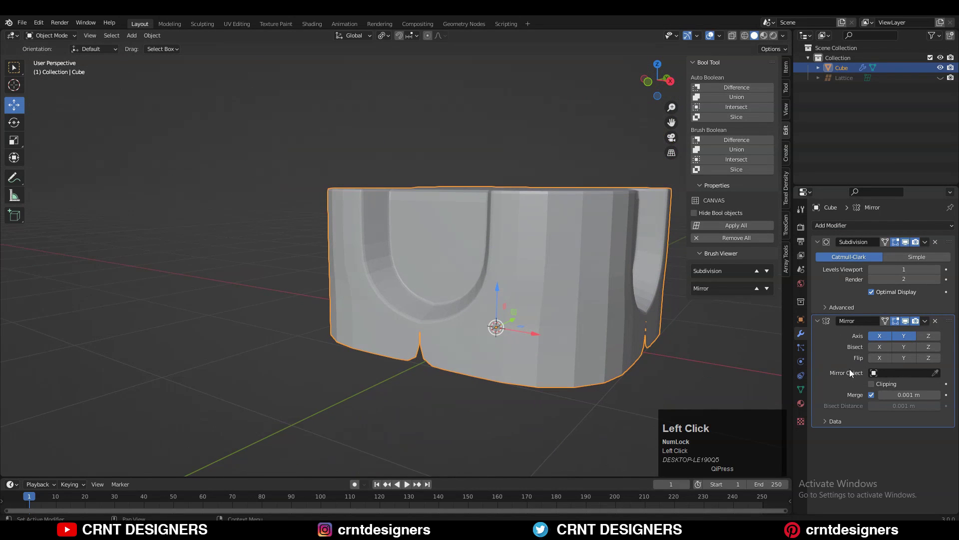
click(818, 321)
drag(949, 320, 950, 241)
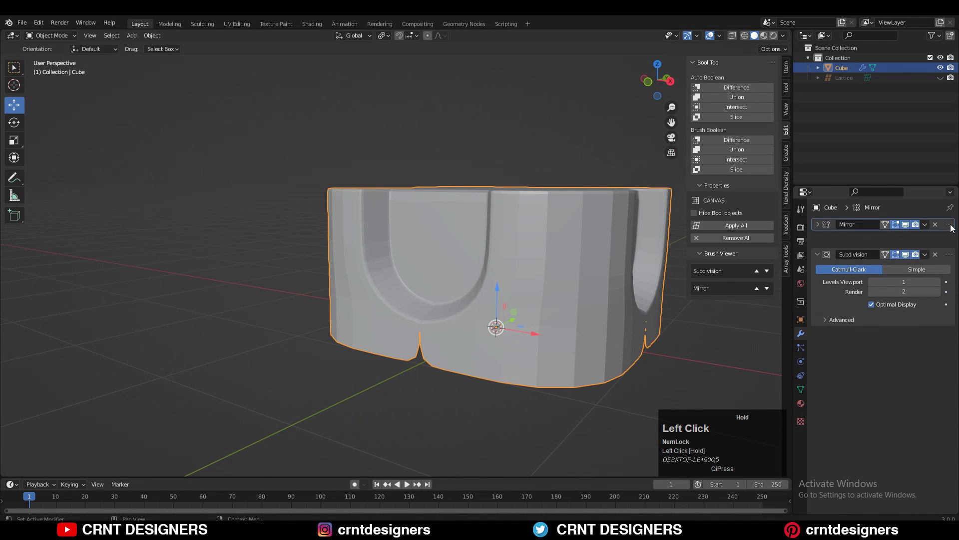
click(376, 177)
middle_drag(376, 176, 469, 221)
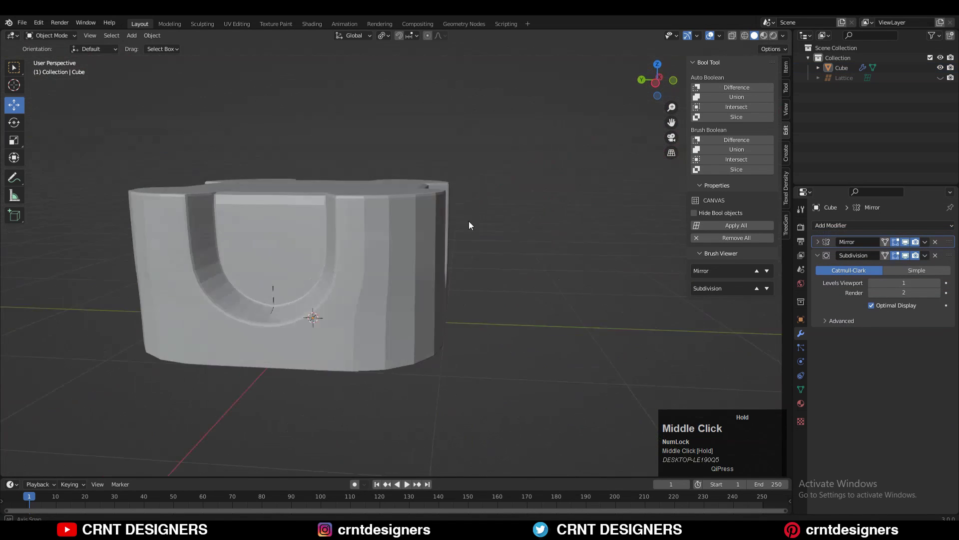
- Flatten the side face's centre edge loop by scaling it to 0 on Y and align it with the mirror plane
scroll(468, 221, up, 2)
key(Tab)
shift+middle_drag(309, 313, 402, 291)
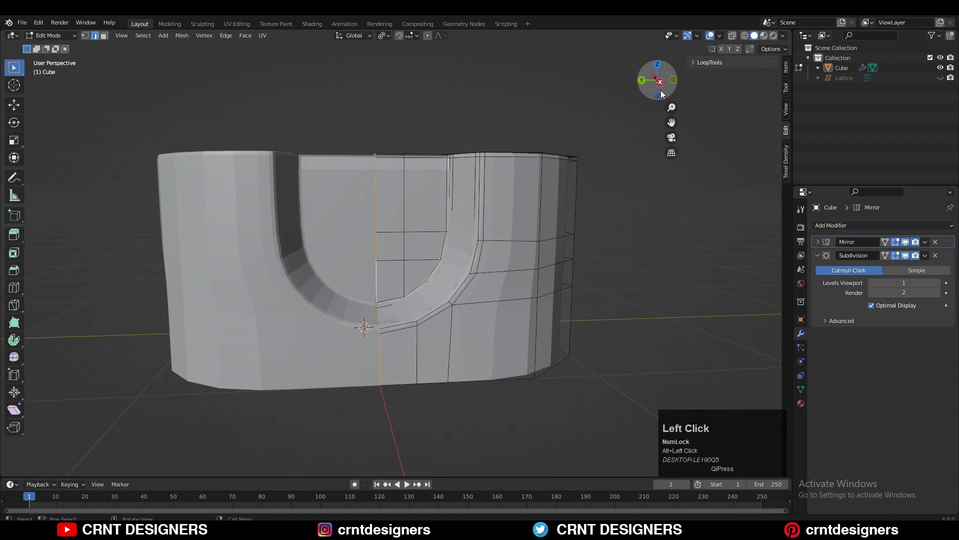
click(661, 94)
scroll(444, 292, up, 2)
key(s)
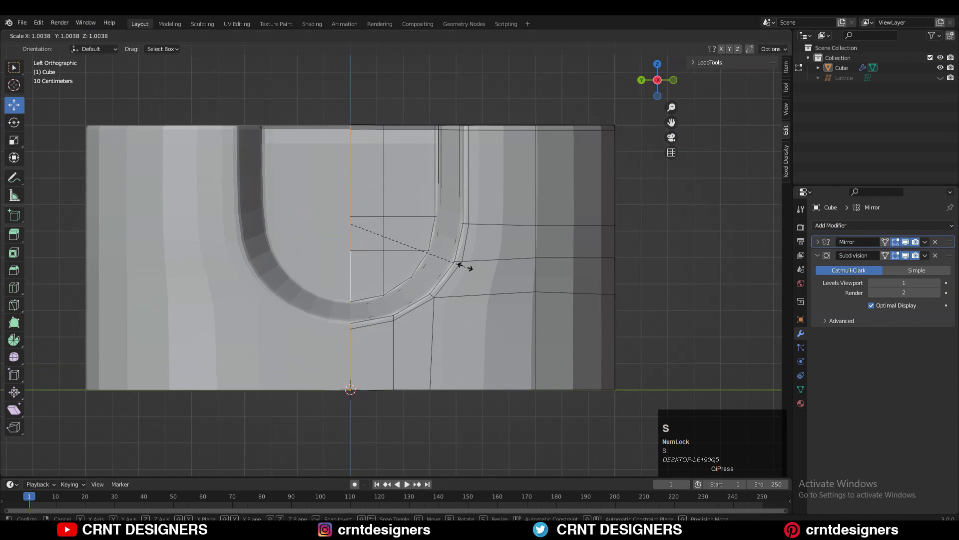
click(458, 262)
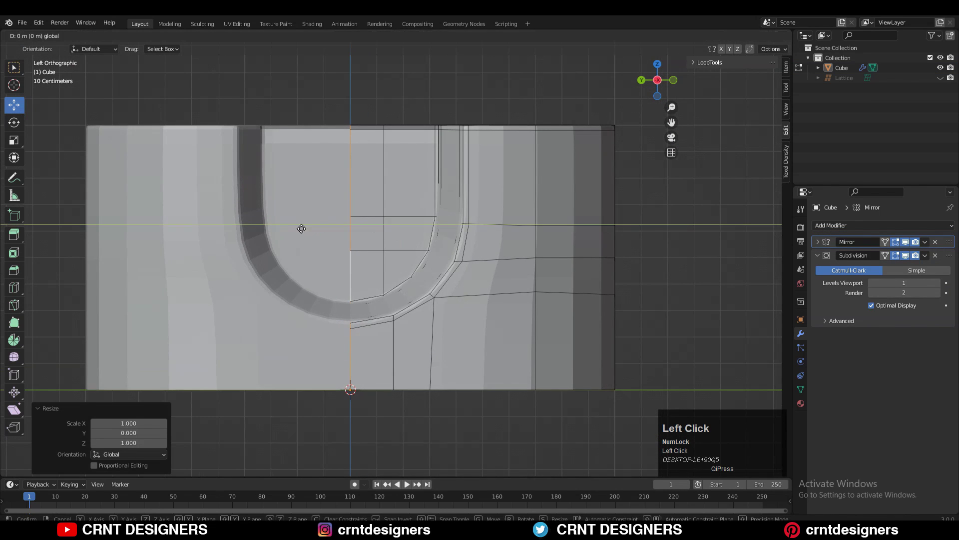
middle_drag(269, 227, 330, 268)
key(Tab)
scroll(482, 231, down, 3)
- Add a vertical loop cut beside the chamfered corner's edge with a slide factor of -0.800
click(557, 255)
scroll(557, 255, up, 3)
middle_drag(557, 255, 415, 325)
click(475, 295)
key(Tab)
key(Tab)
key(Tab)
middle_drag(418, 236, 371, 263)
key(ctrl+r)
click(370, 263)
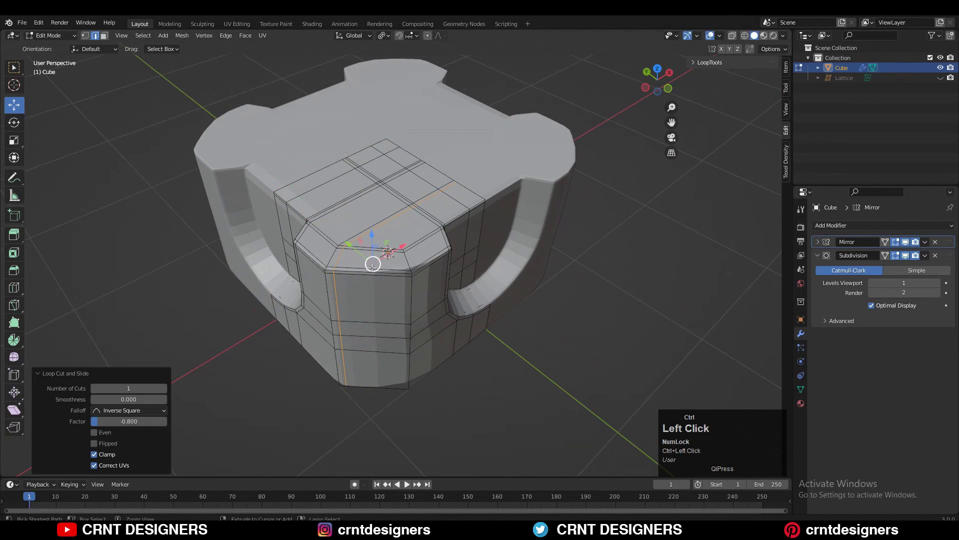
- Slide the new corner loop closer to its edge and add further supporting loops beside the chamfer's vertical edges
scroll(410, 272, up, 3)
key(g)
key(g)
click(406, 270)
mouse_move(406, 270)
middle_down()
mouse_move(380, 239)
mouse_move(322, 235)
mouse_move(321, 306)
mouse_move(396, 265)
middle_up()
ctrl+click(395, 214)
ctrl+click(418, 214)
mouse_move(417, 214)
middle_down()
mouse_move(478, 272)
mouse_move(388, 301)
mouse_move(428, 289)
mouse_move(280, 274)
mouse_move(422, 206)
middle_up()
key(s)
- Set the block's viewport subdivision level to 2
key(Tab)
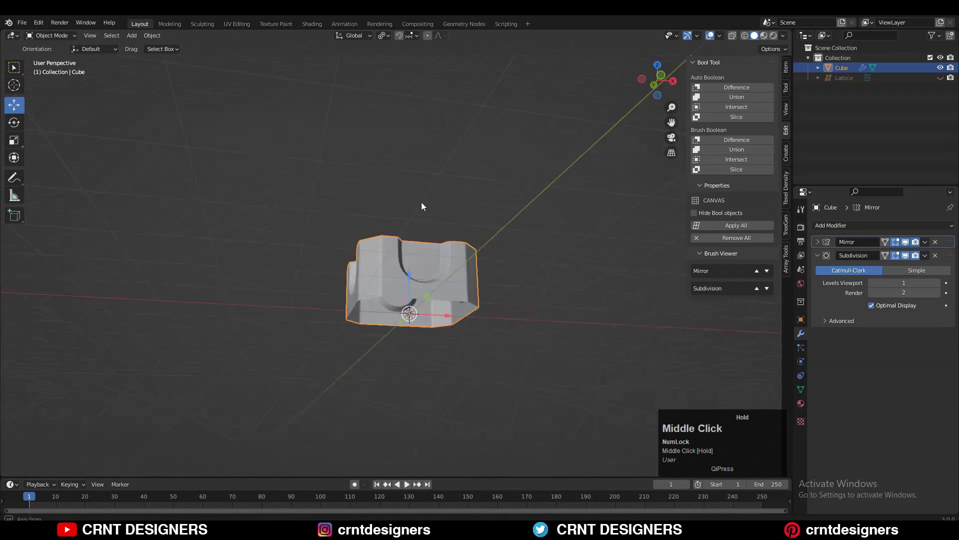
key(ctrl+2)
key(Tab)
- Select all the top faces of the quarter block and inset them
scroll(421, 206, up, 5)
ctrl+shift+click(315, 291)
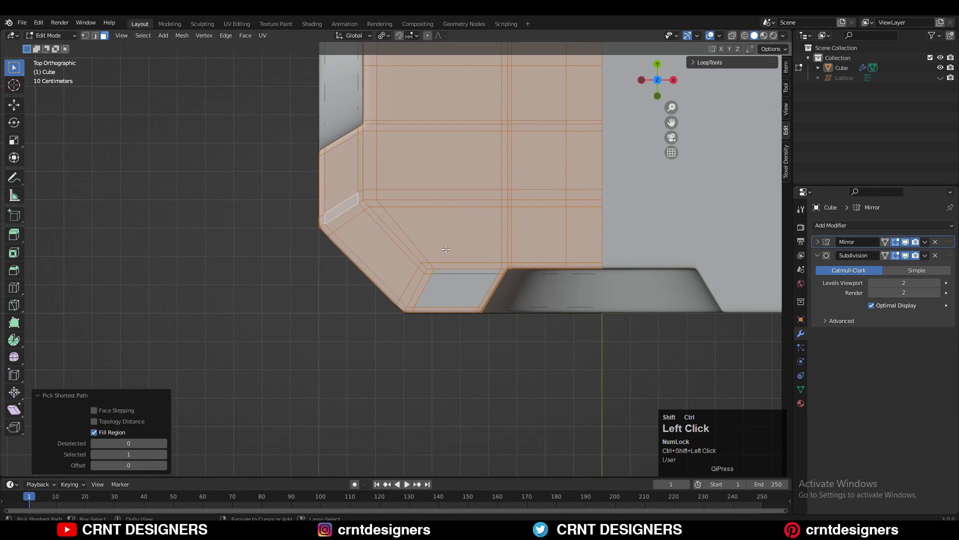
shift+middle_drag(493, 274, 529, 107)
scroll(407, 259, down, 4)
shift+middle_drag(407, 260, 640, 111)
click(659, 76)
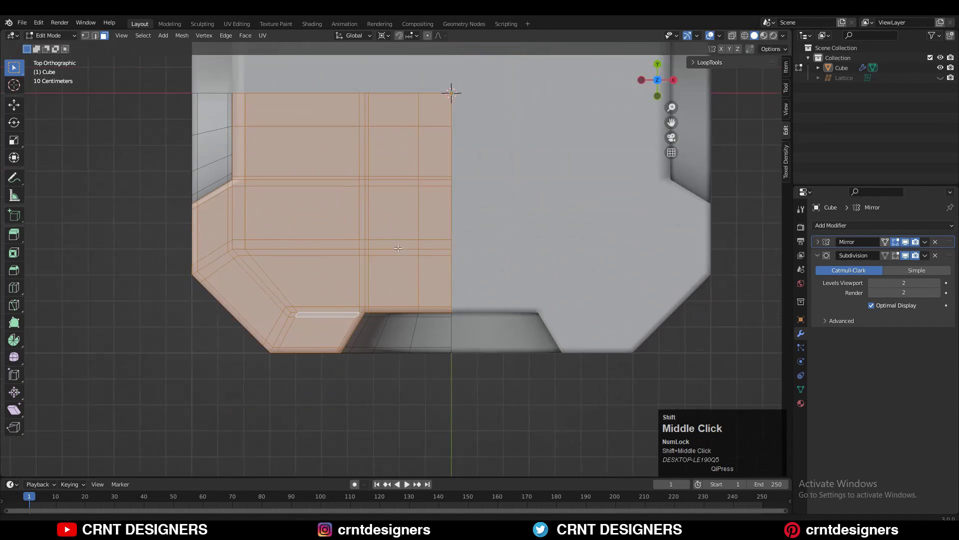
middle_drag(450, 94, 407, 154)
key(i)
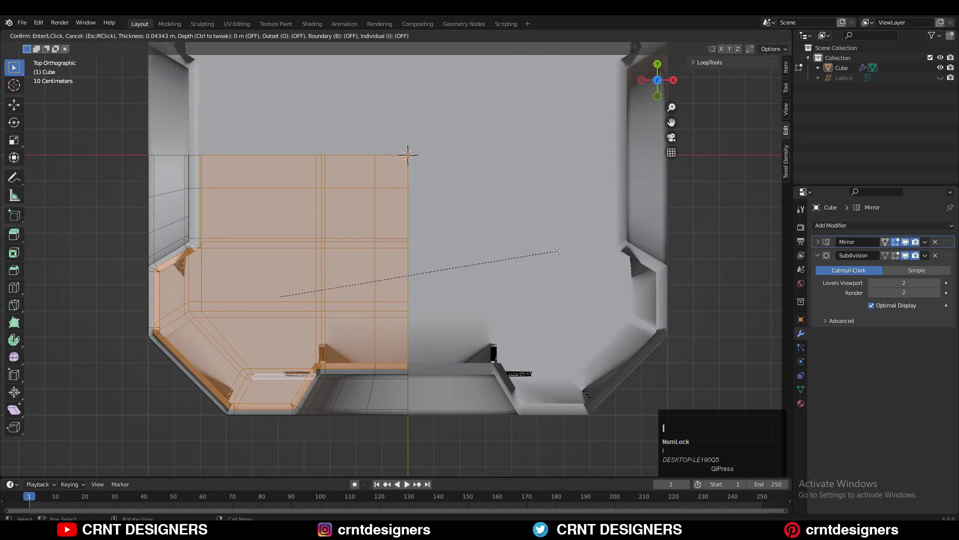